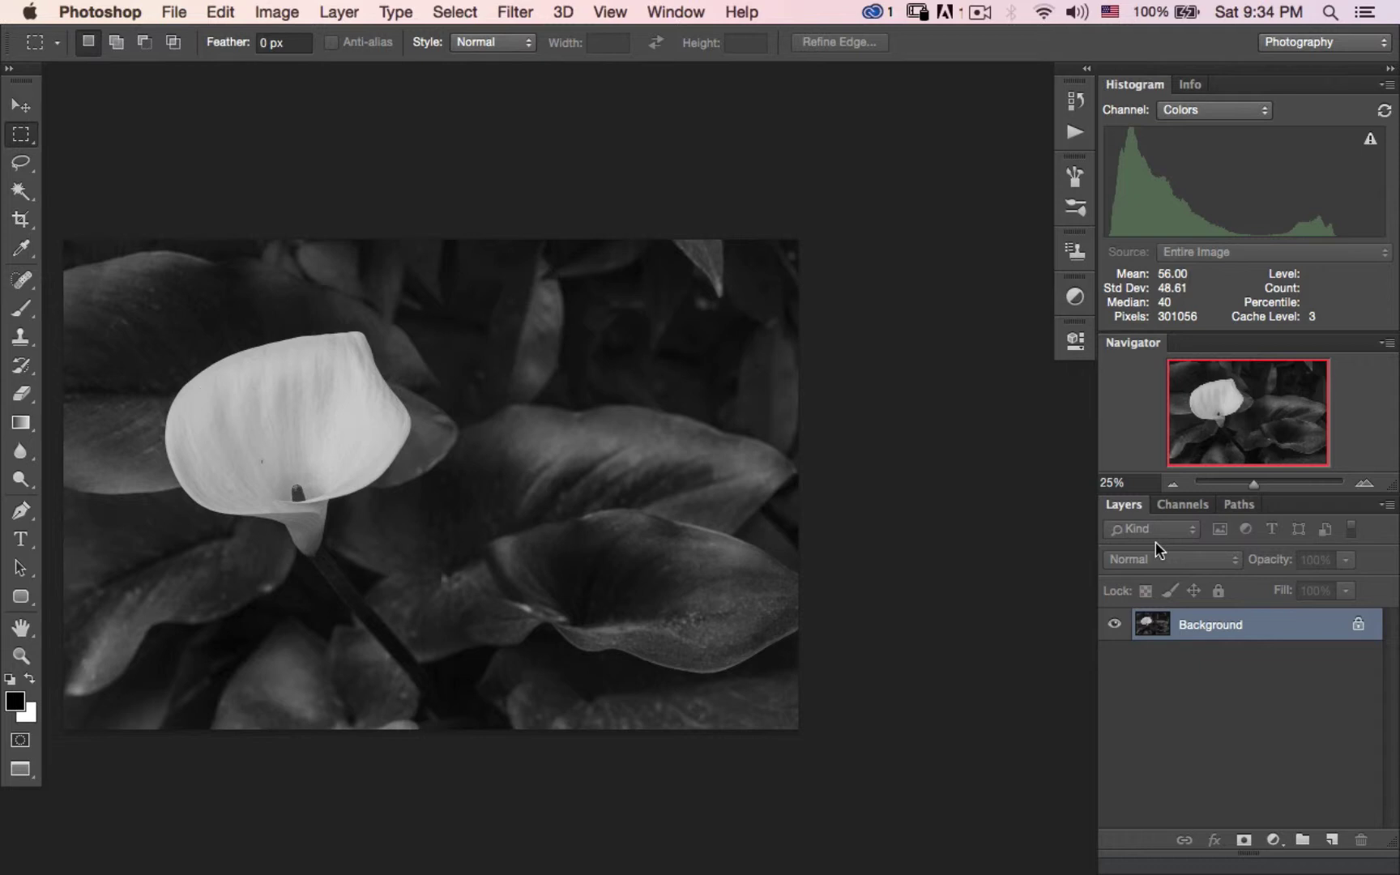
# Step: Add a Curves adjustment layer above the Background and move its properties panel clear of the flower
pyautogui.click(1274, 843)
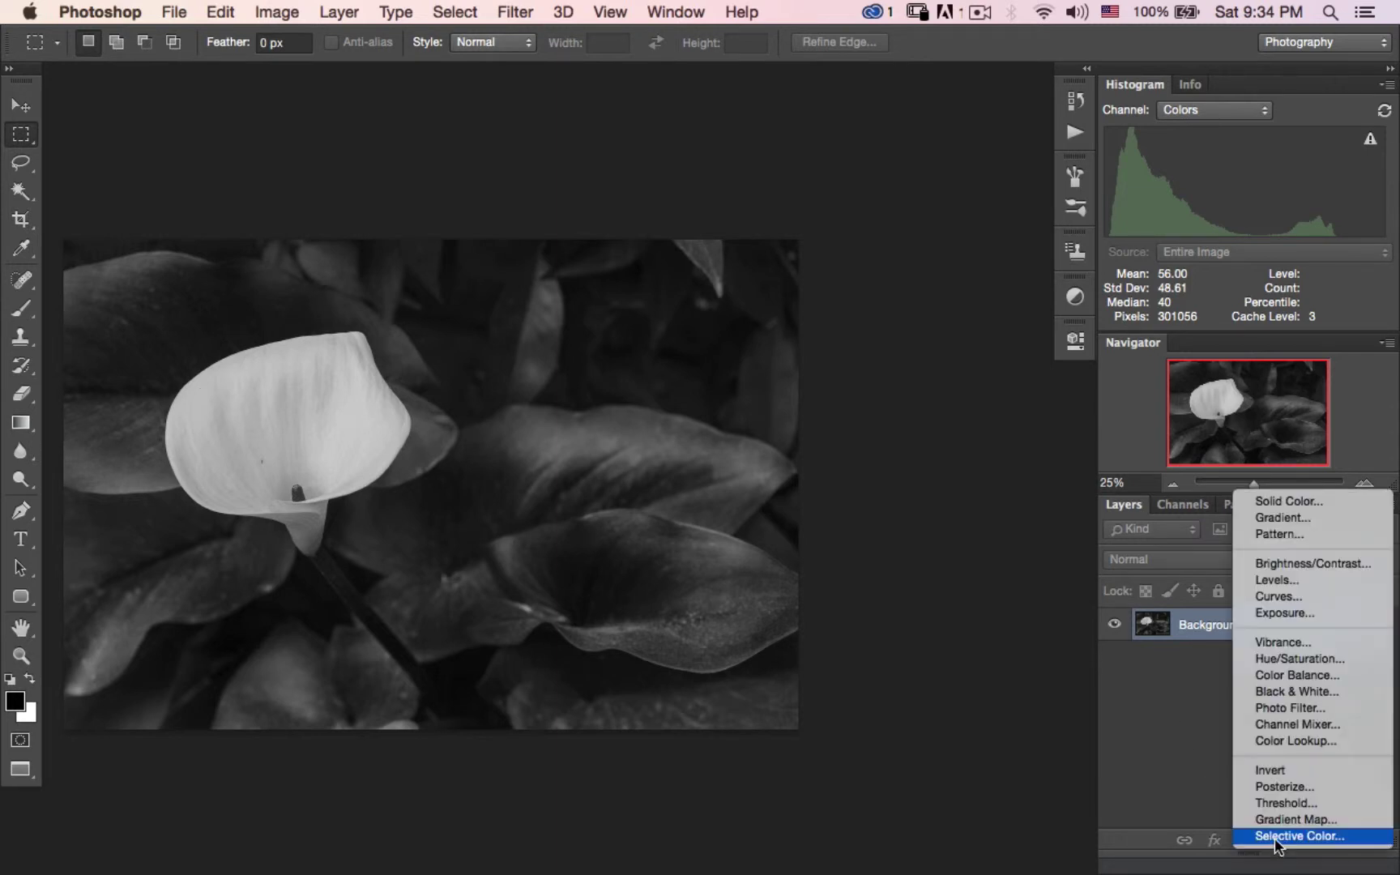
pyautogui.click(1288, 597)
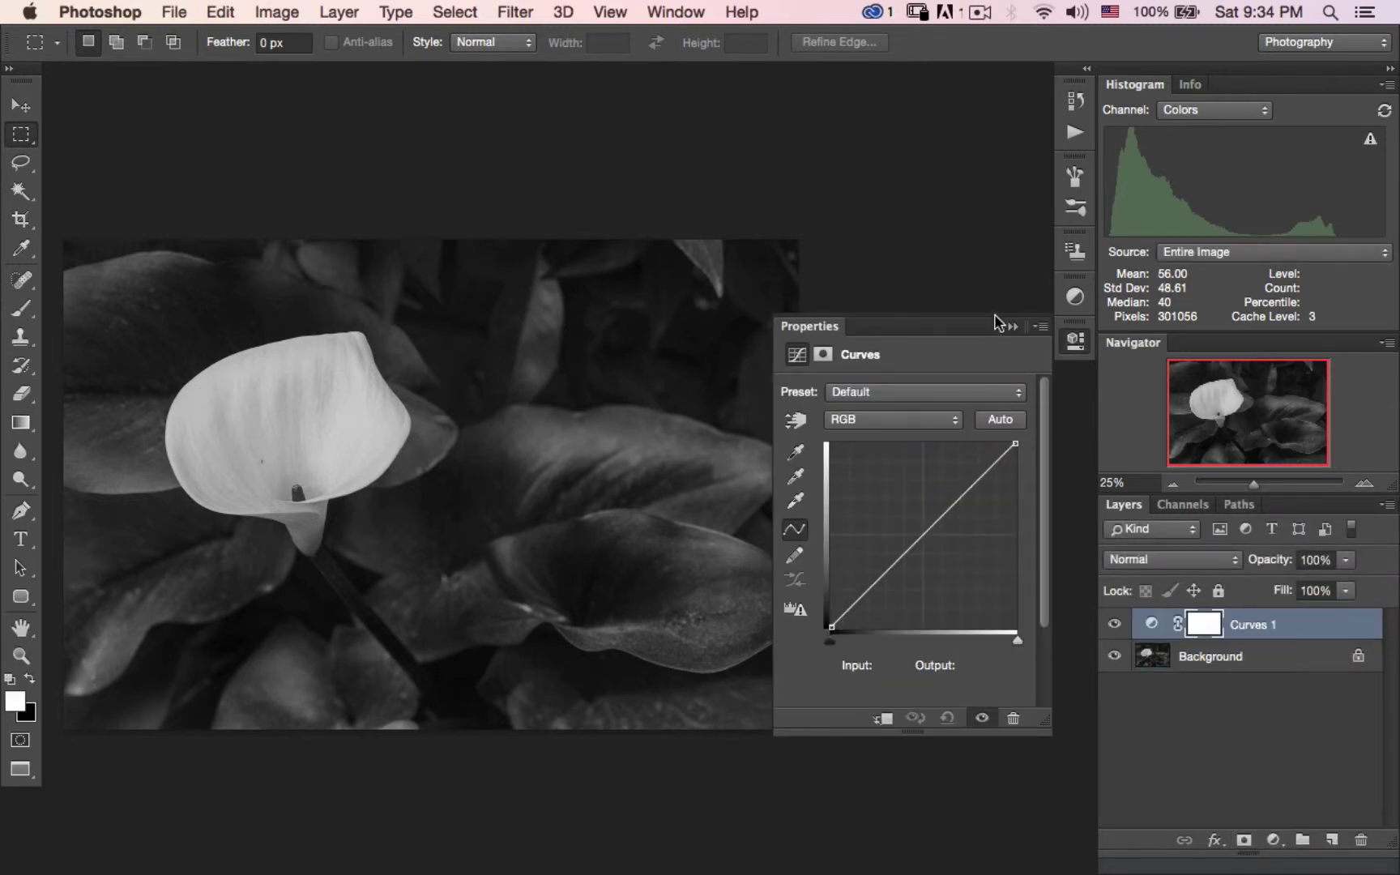
pyautogui.moveTo(967, 331); pyautogui.dragTo(997, 410)
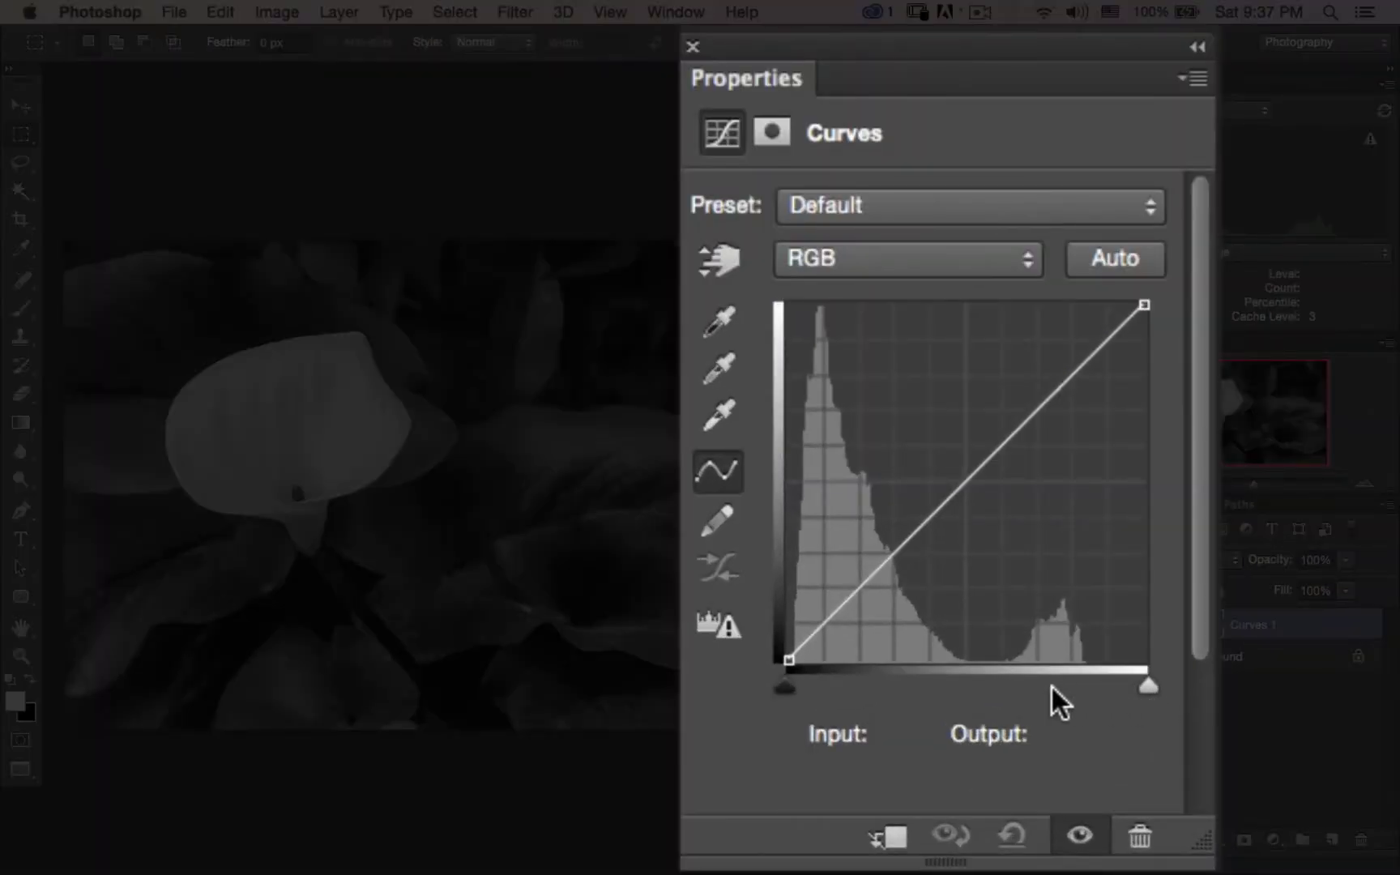
# Step: Try a white point at input 212 and a black point at input 9 on the curve, and reset the curve
pyautogui.click(1150, 684)
pyautogui.moveTo(1152, 682); pyautogui.dragTo(1082, 685)
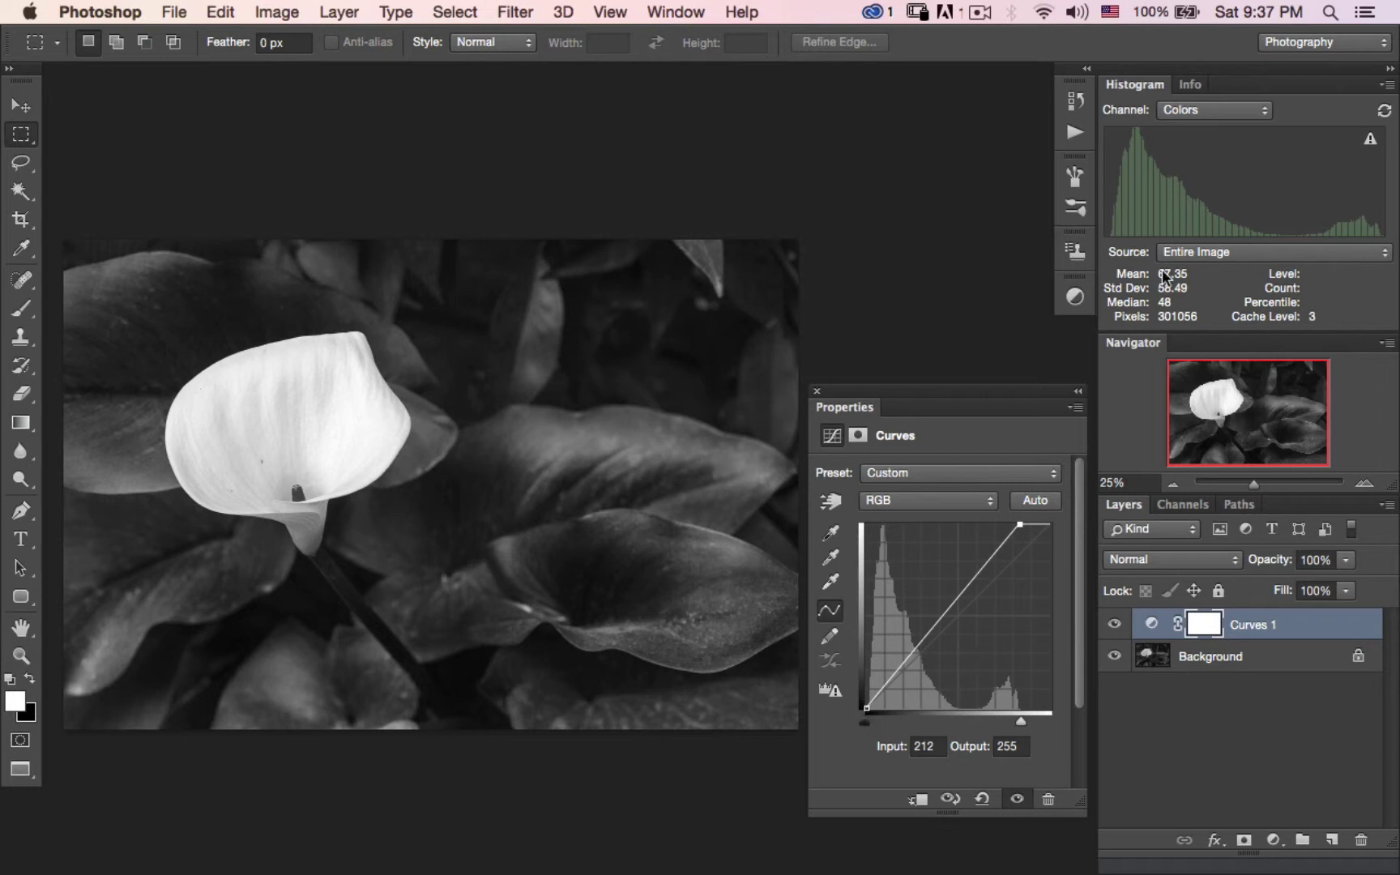
pyautogui.moveTo(1272, 222)
pyautogui.click(864, 725)
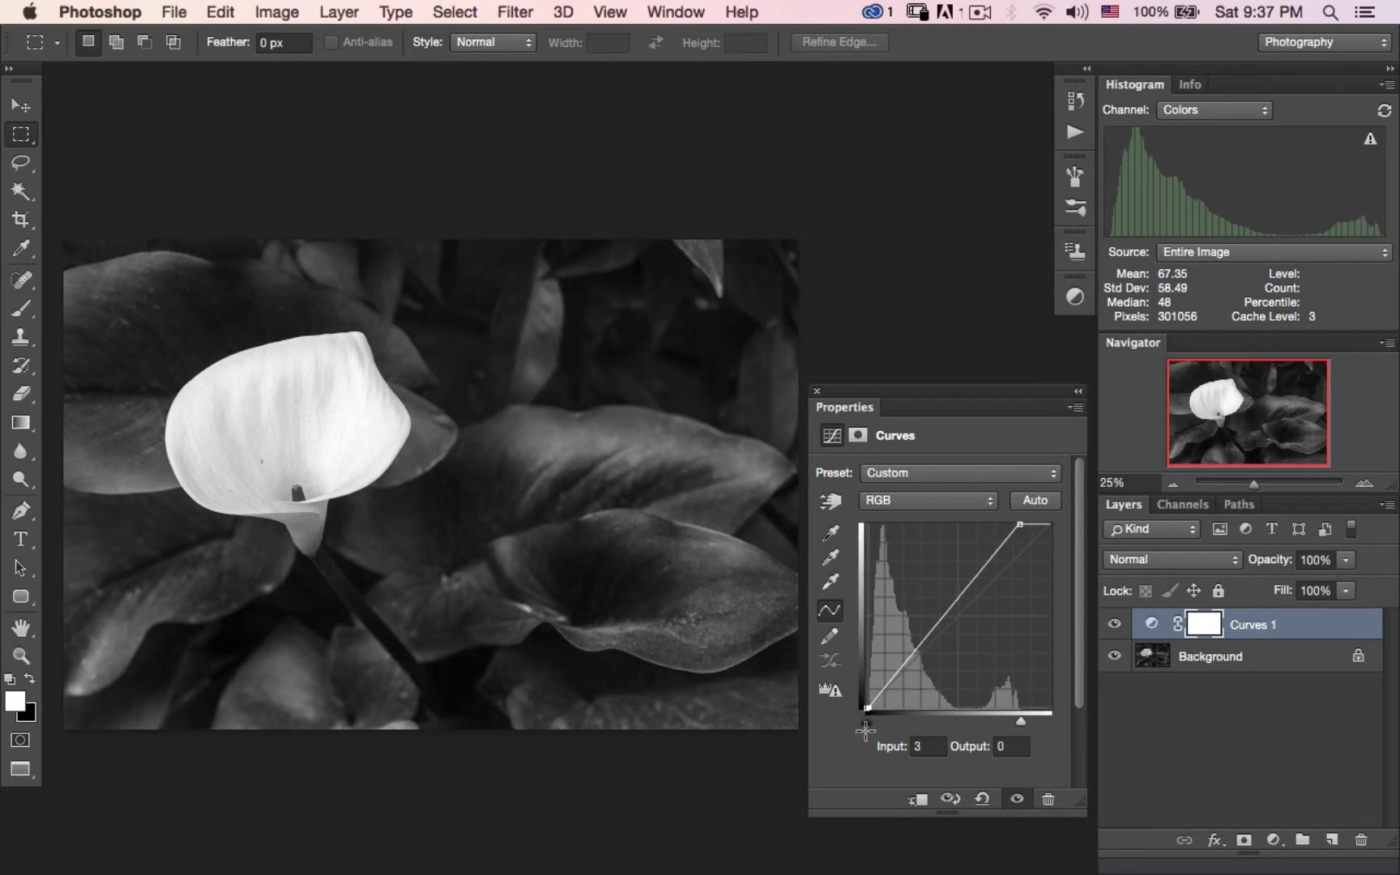
pyautogui.moveTo(863, 725); pyautogui.dragTo(872, 720)
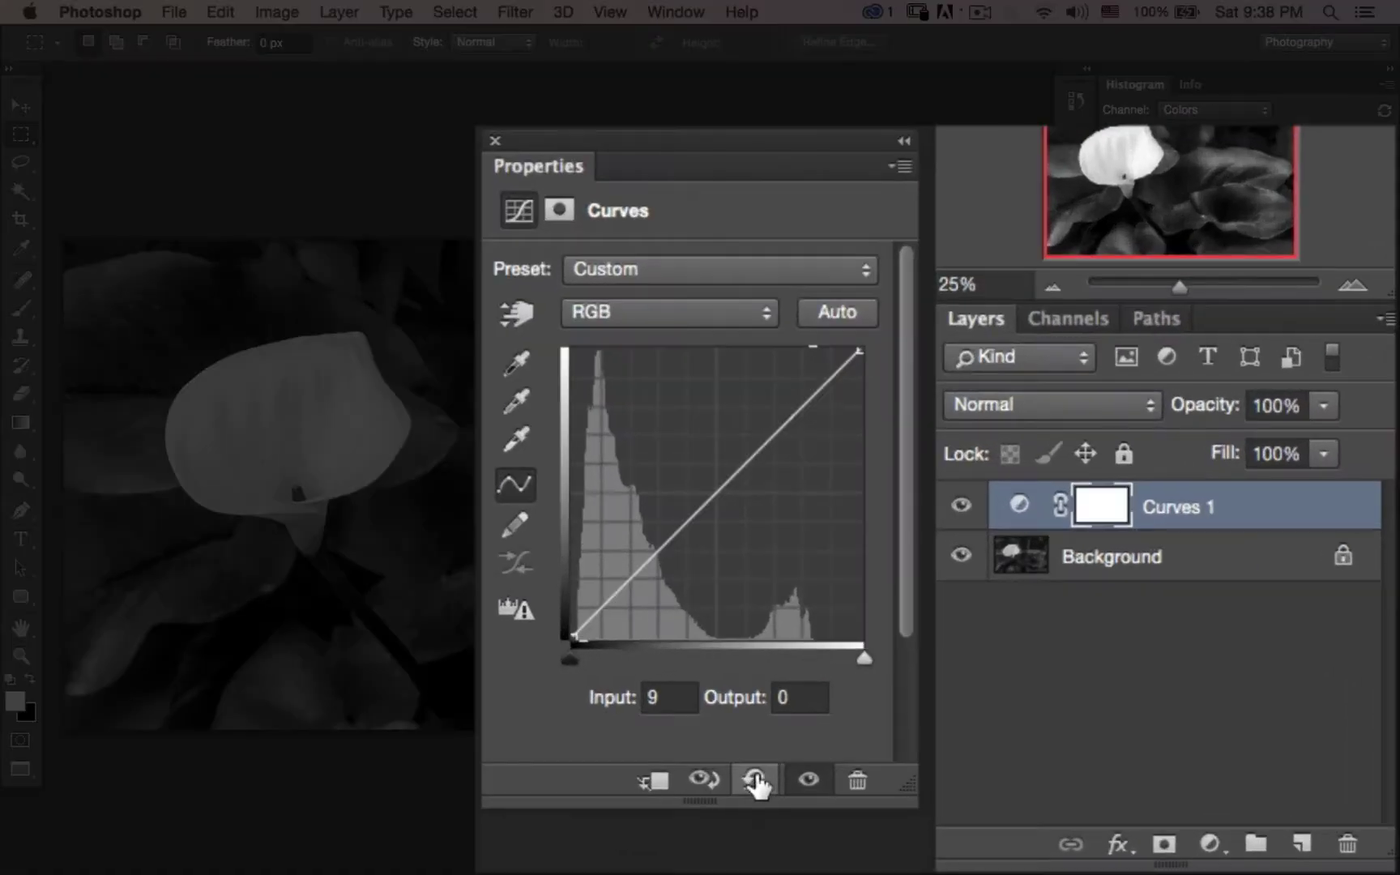
pyautogui.click(982, 798)
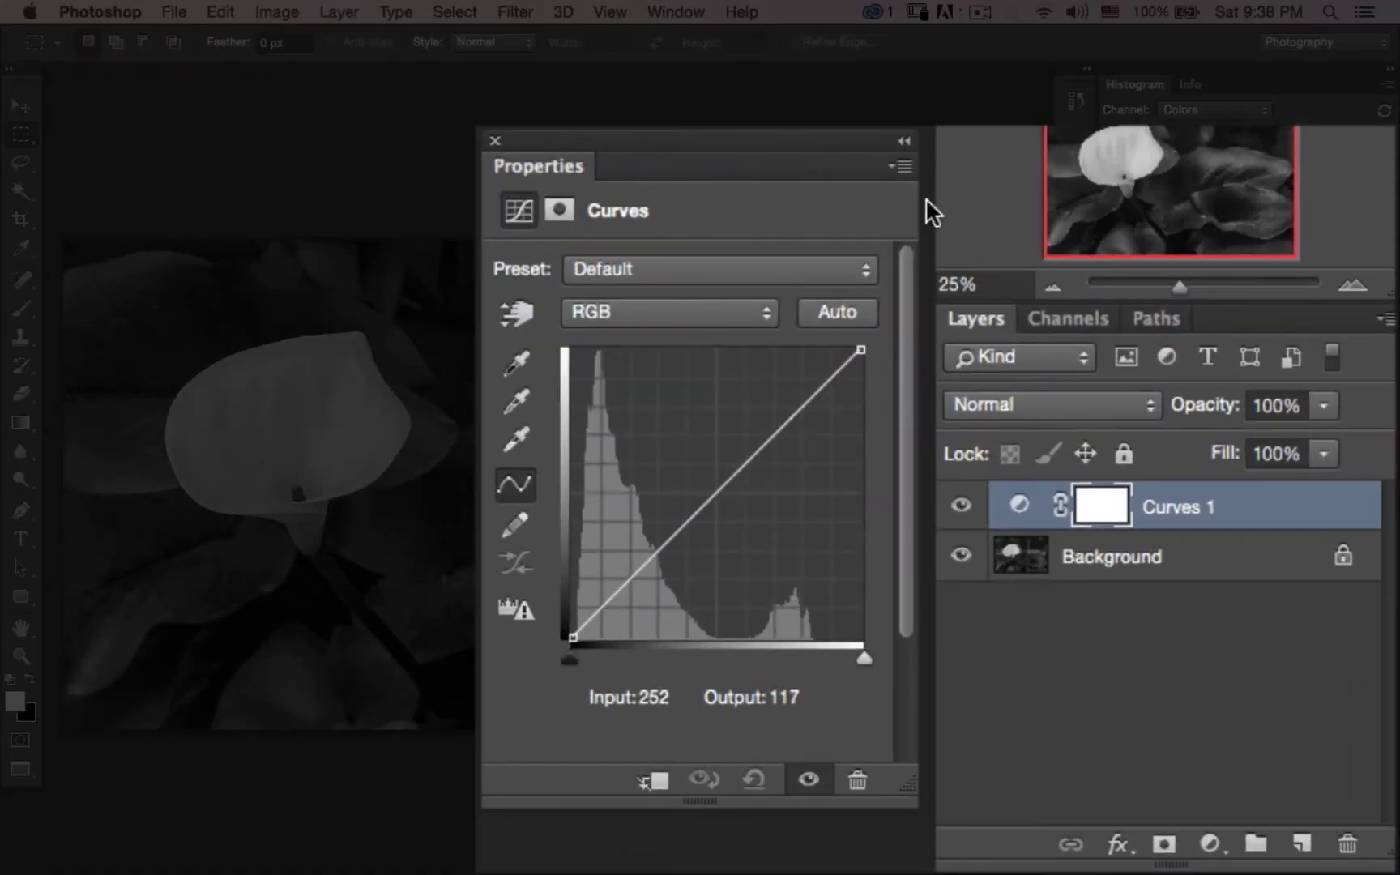
# Step: Using the clipping preview, set the curve's white point to input 212 and its black point to input 6
pyautogui.click(896, 166)
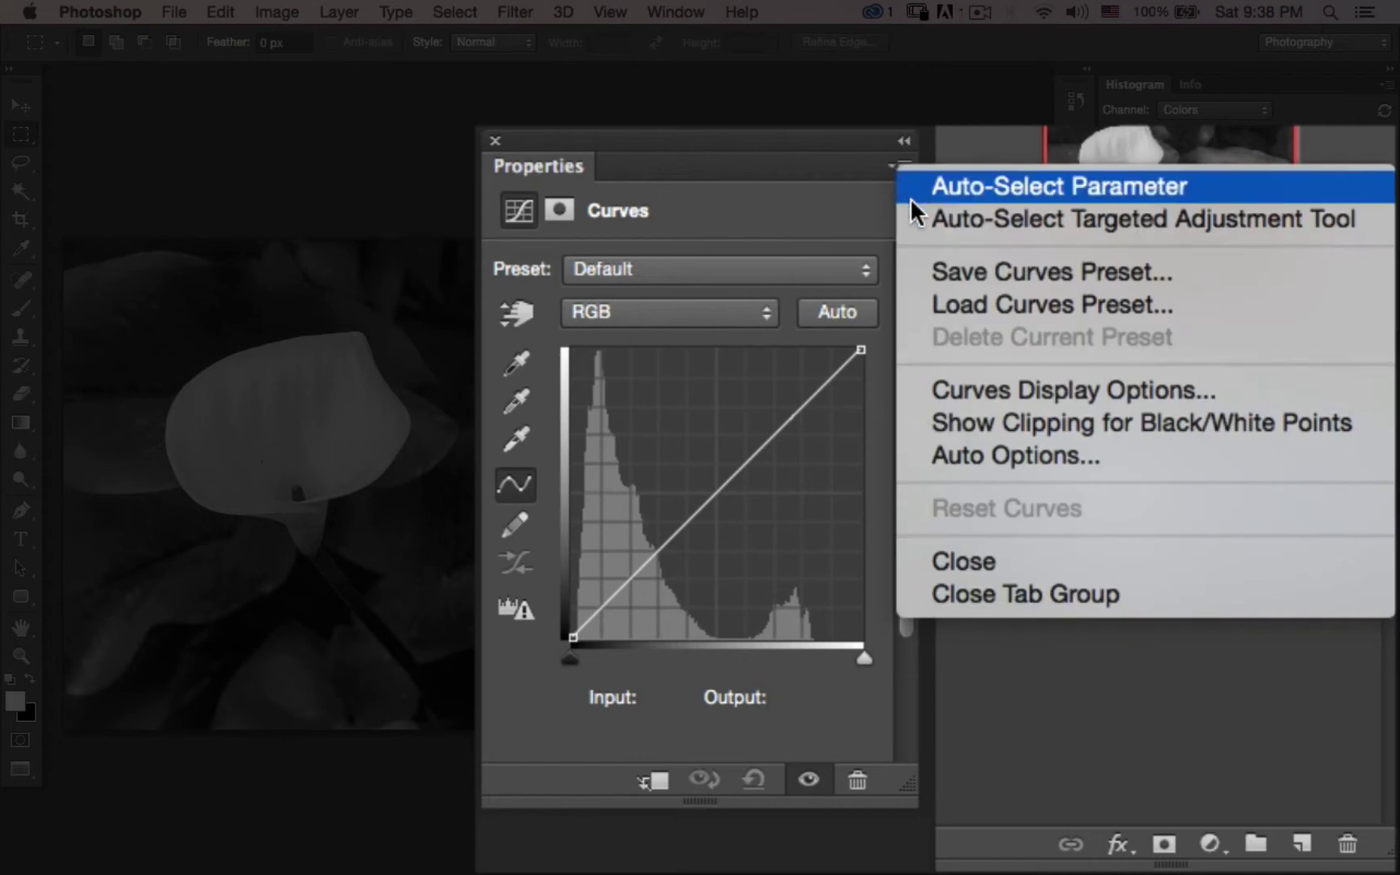
pyautogui.click(966, 412)
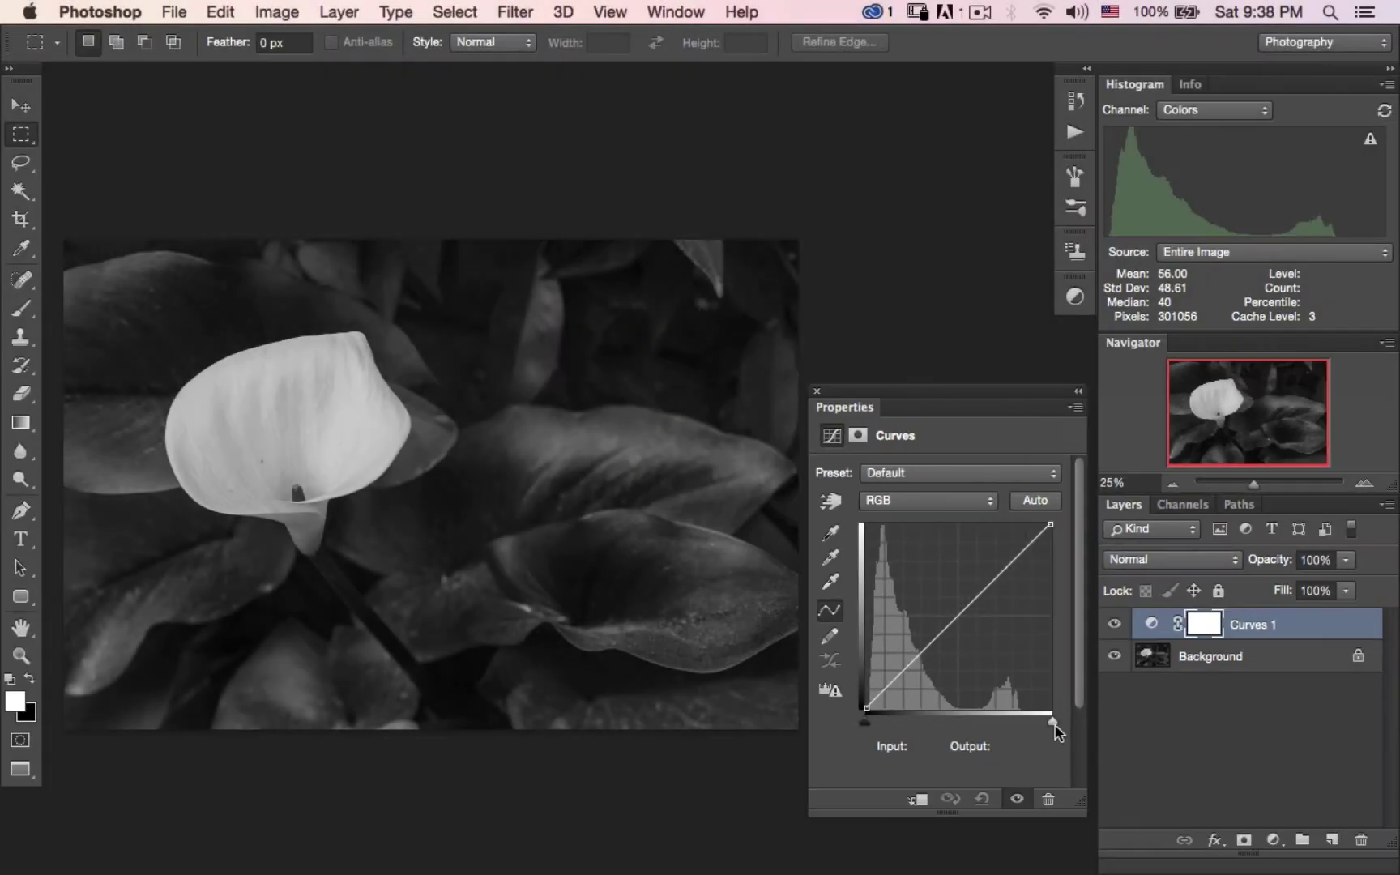
pyautogui.click(1053, 723)
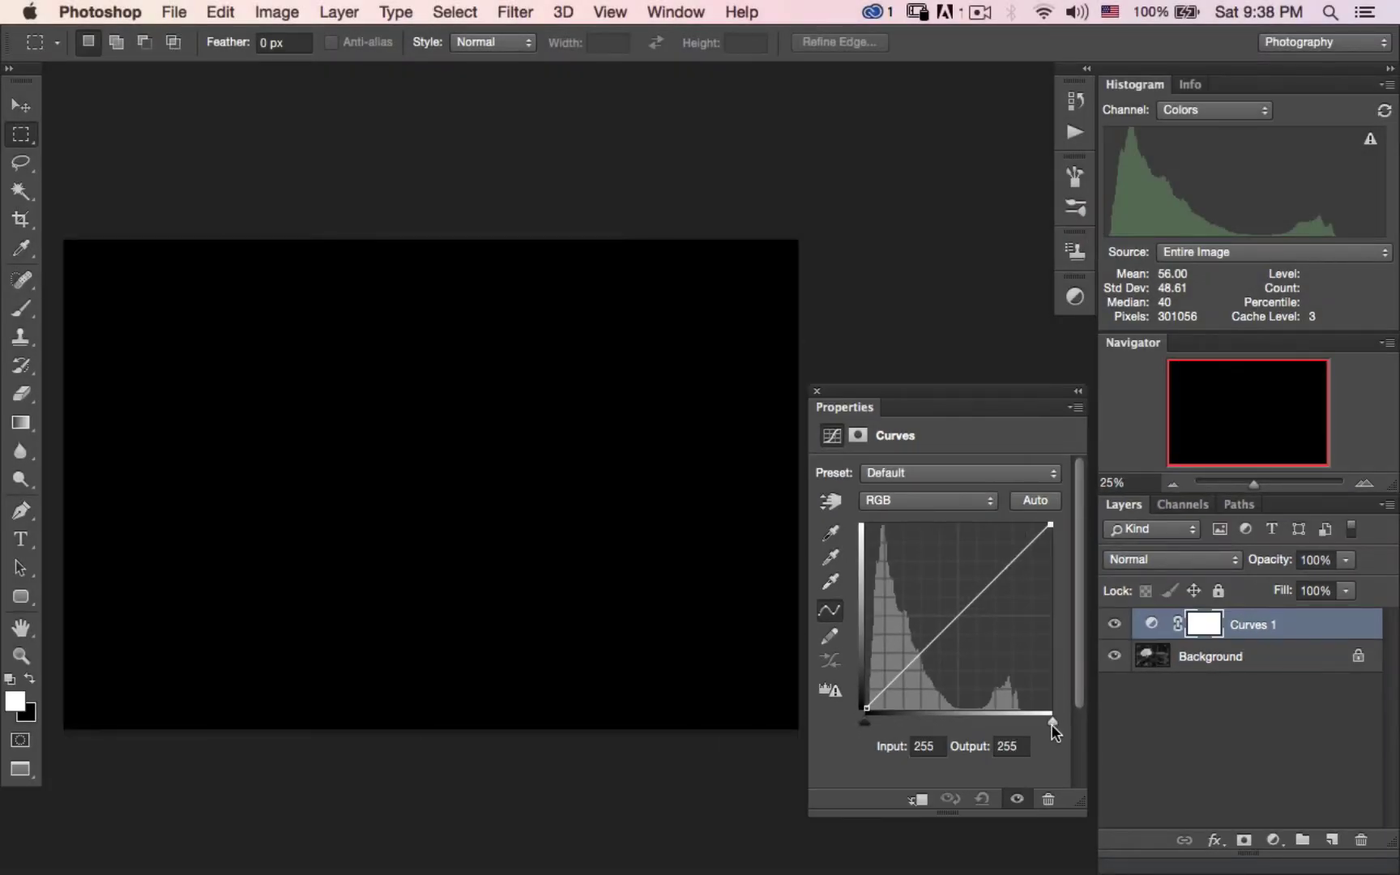
pyautogui.moveTo(1053, 724); pyautogui.dragTo(1013, 715)
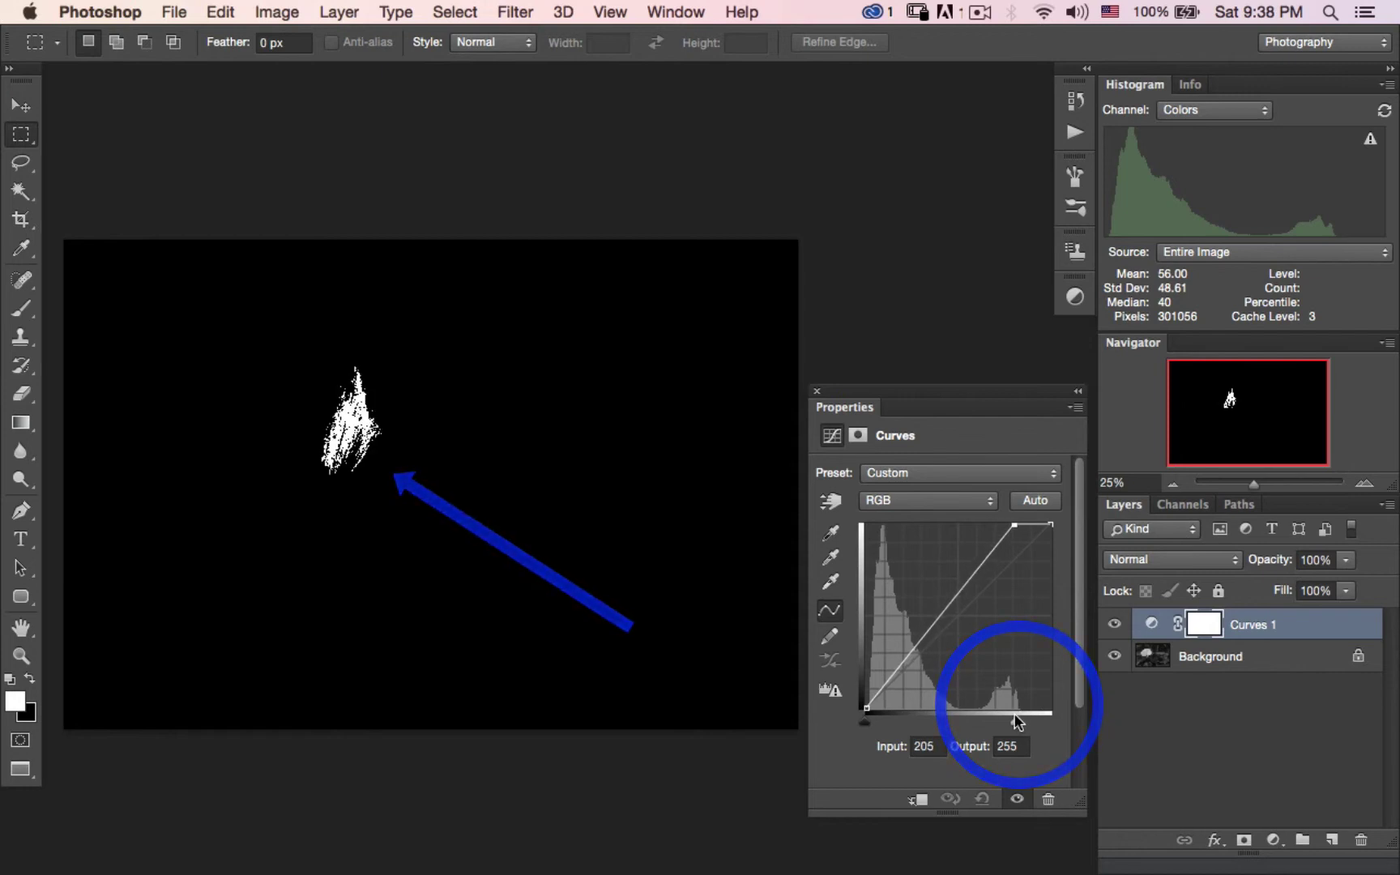
pyautogui.moveTo(1015, 713); pyautogui.dragTo(954, 713)
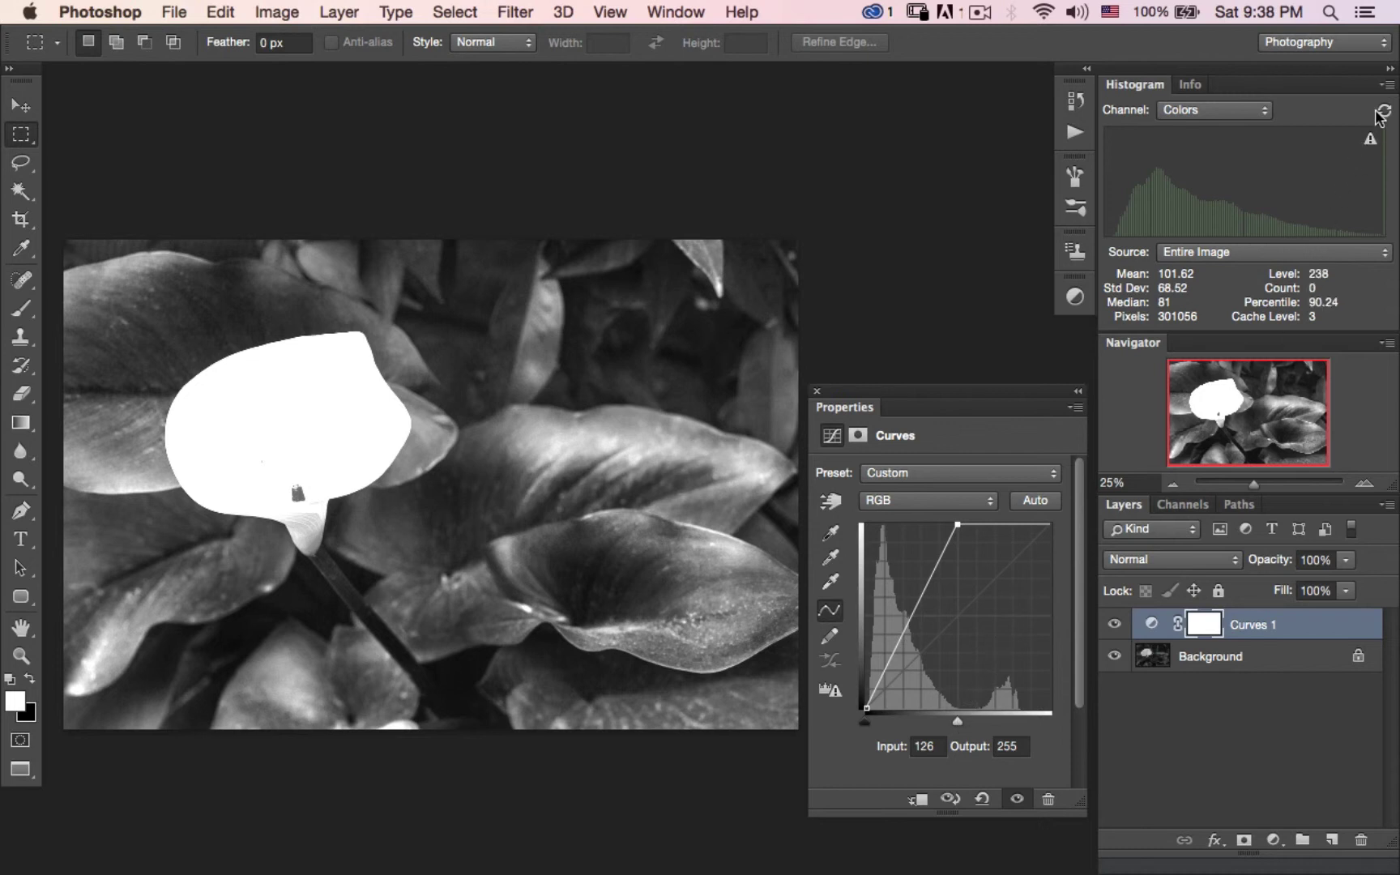
pyautogui.moveTo(1383, 217)
pyautogui.moveTo(957, 725); pyautogui.dragTo(1019, 713)
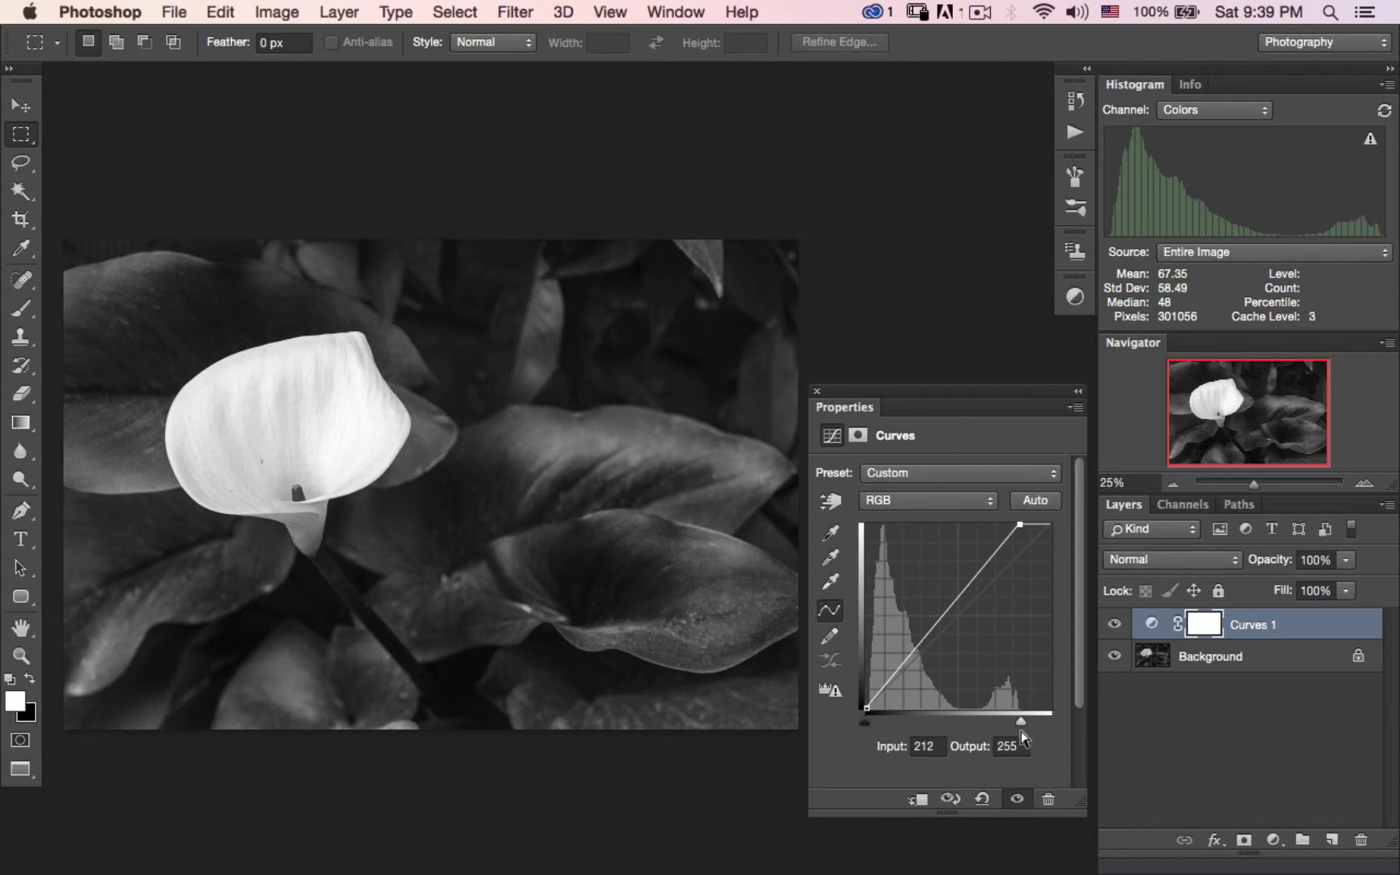
pyautogui.keyDown('alt'); pyautogui.click(862, 722); pyautogui.keyUp('alt')
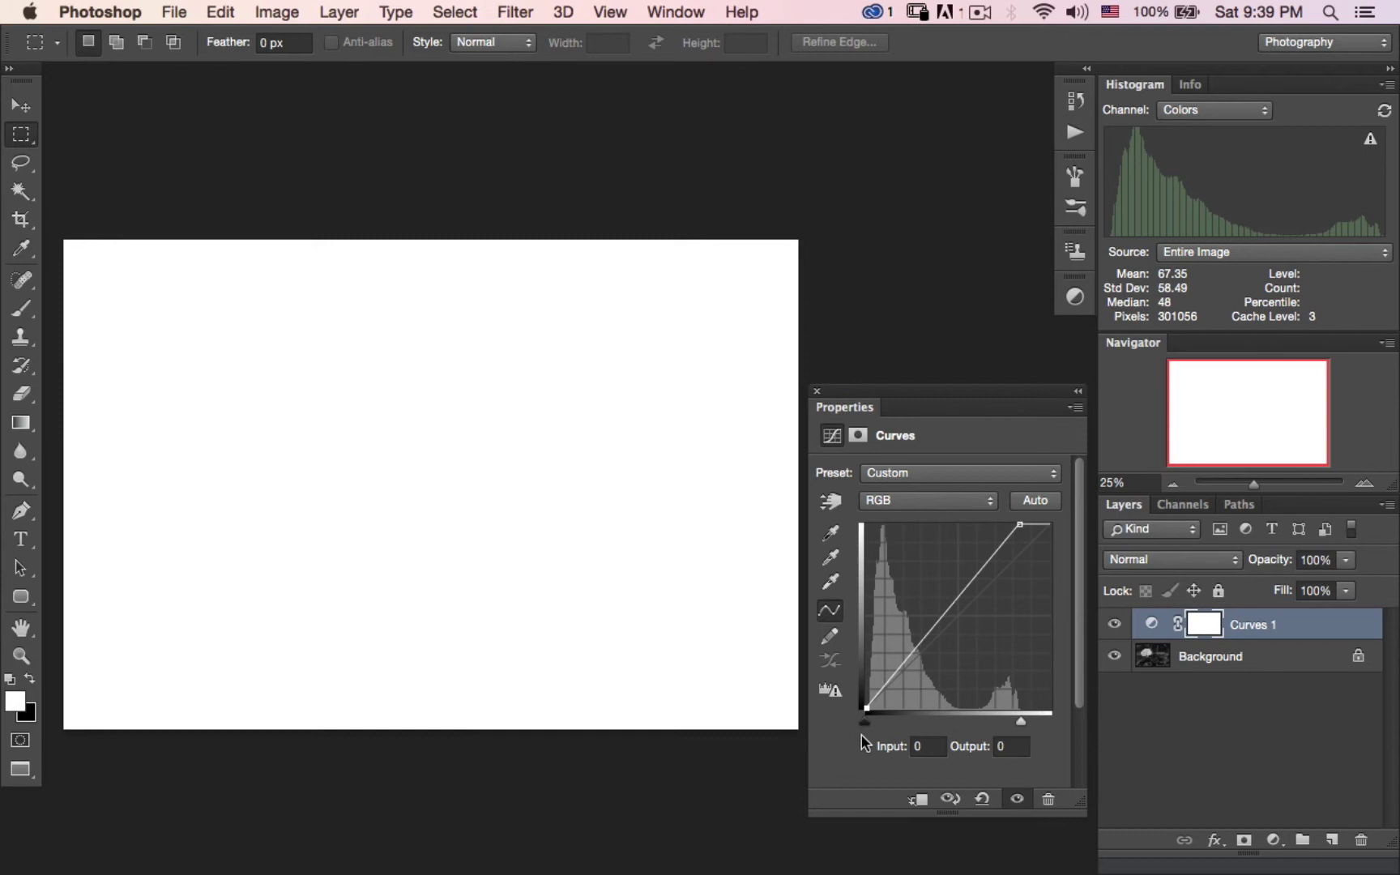
pyautogui.moveTo(864, 736); pyautogui.dragTo(867, 732)
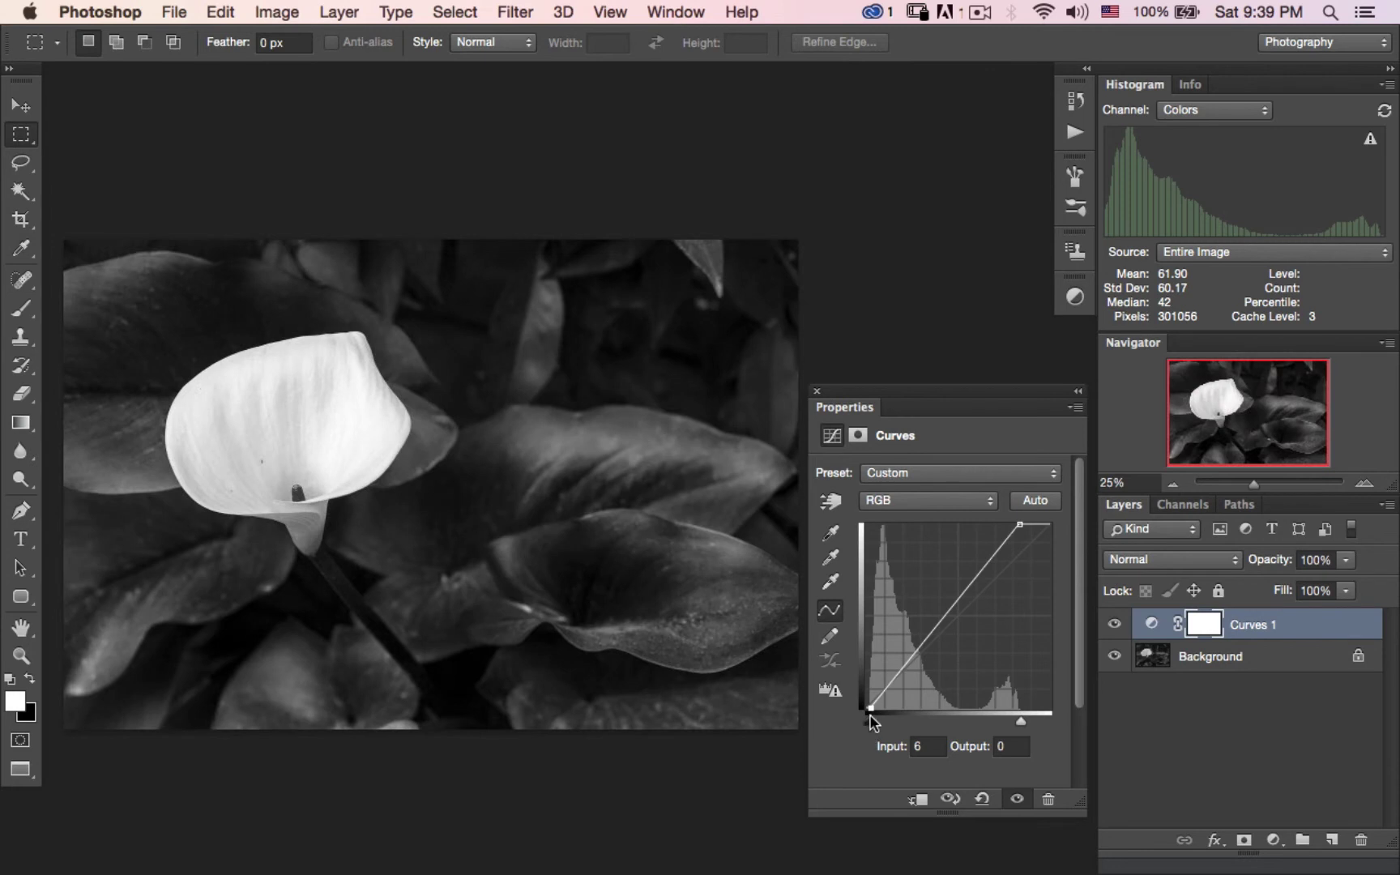
# Step: Compare the photo with and without the Curves 1 adjustment by toggling that layer's visibility
pyautogui.click(1115, 624)
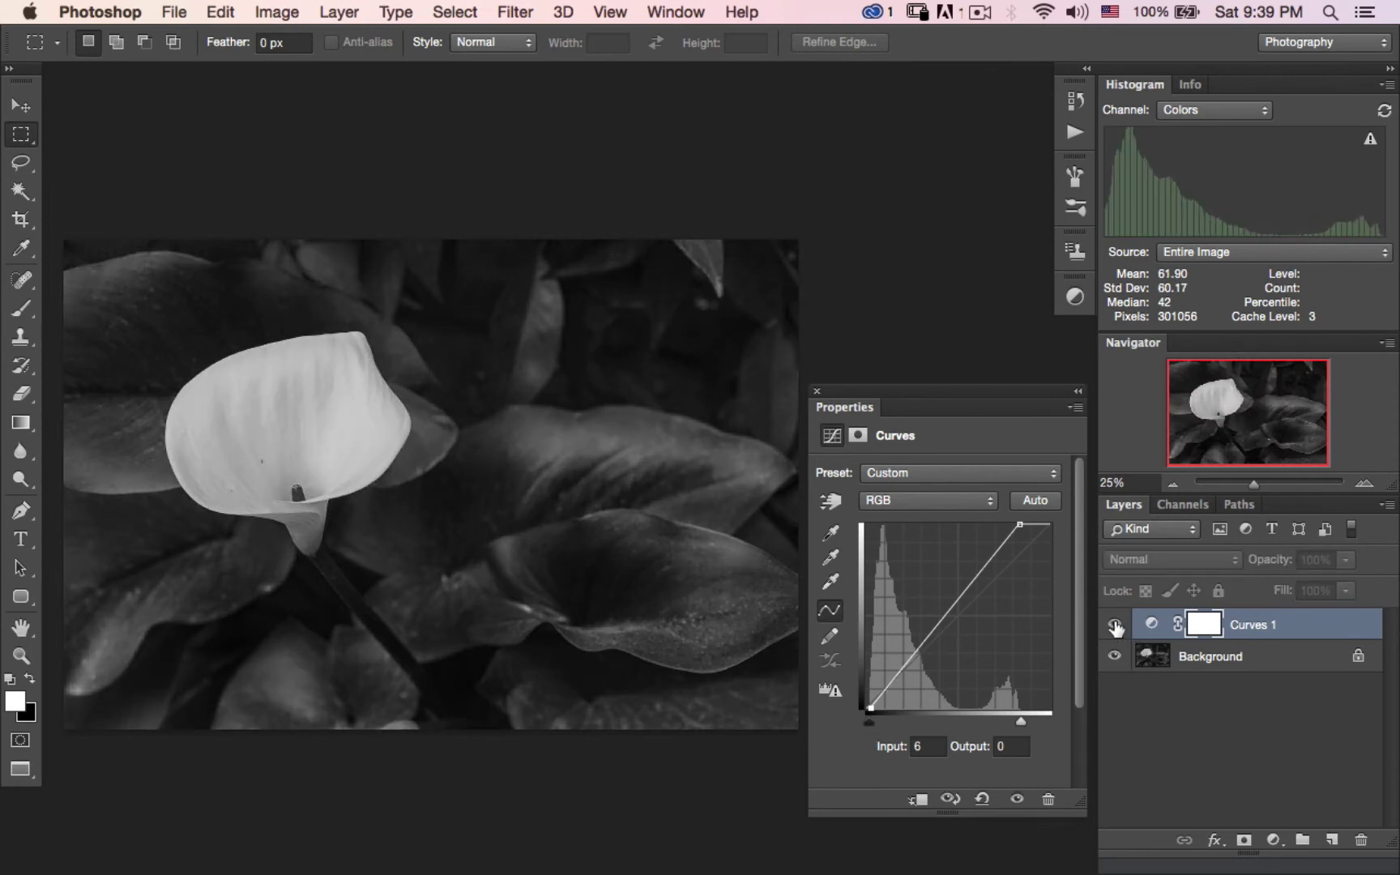
pyautogui.click(1115, 624)
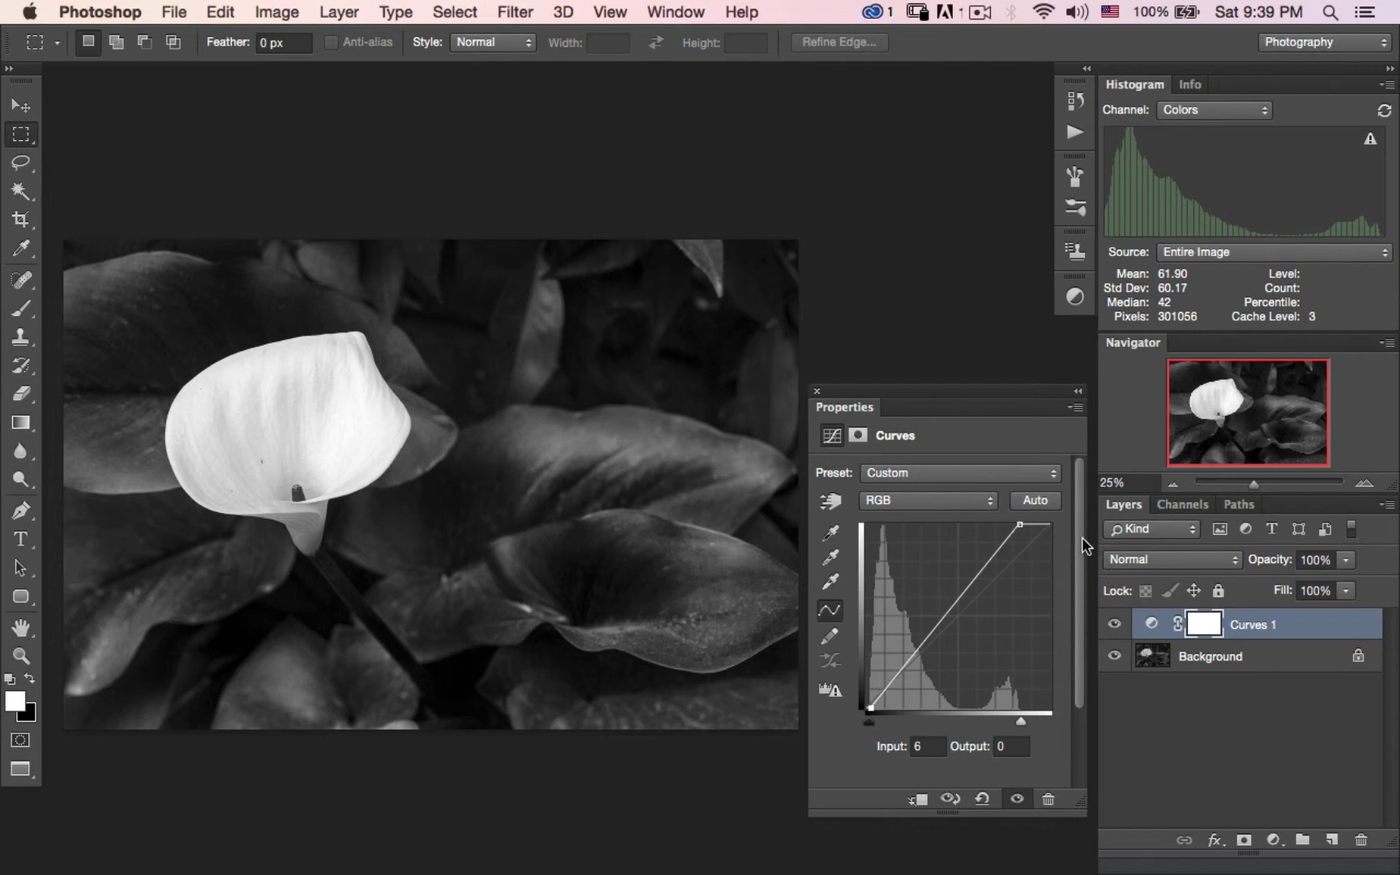
pyautogui.click(1114, 625)
pyautogui.click(1114, 625)
# Step: Hide the Curves 1 layer and add a second Curves adjustment layer above it
pyautogui.click(1115, 625)
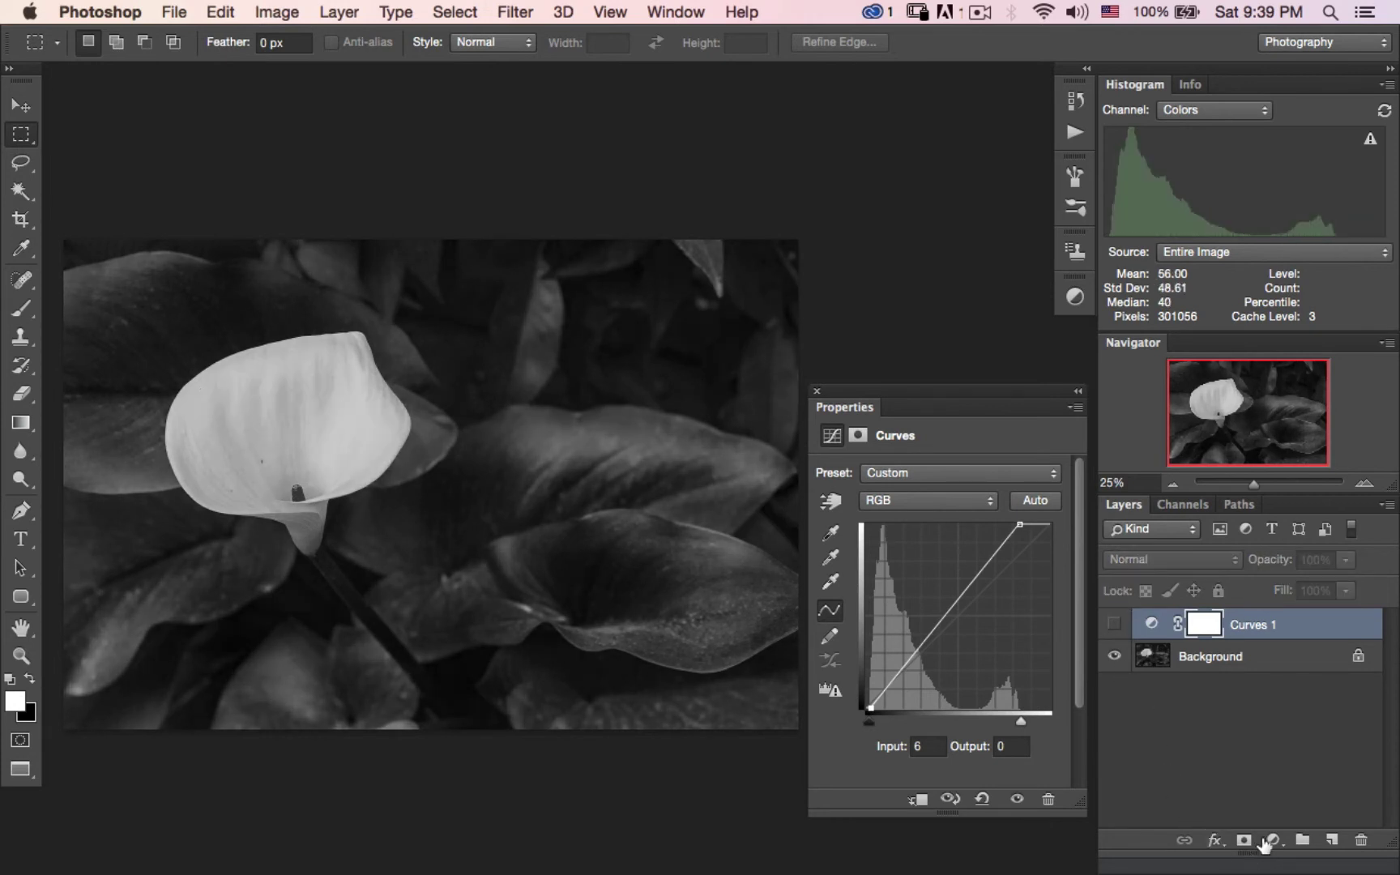
pyautogui.click(1273, 840)
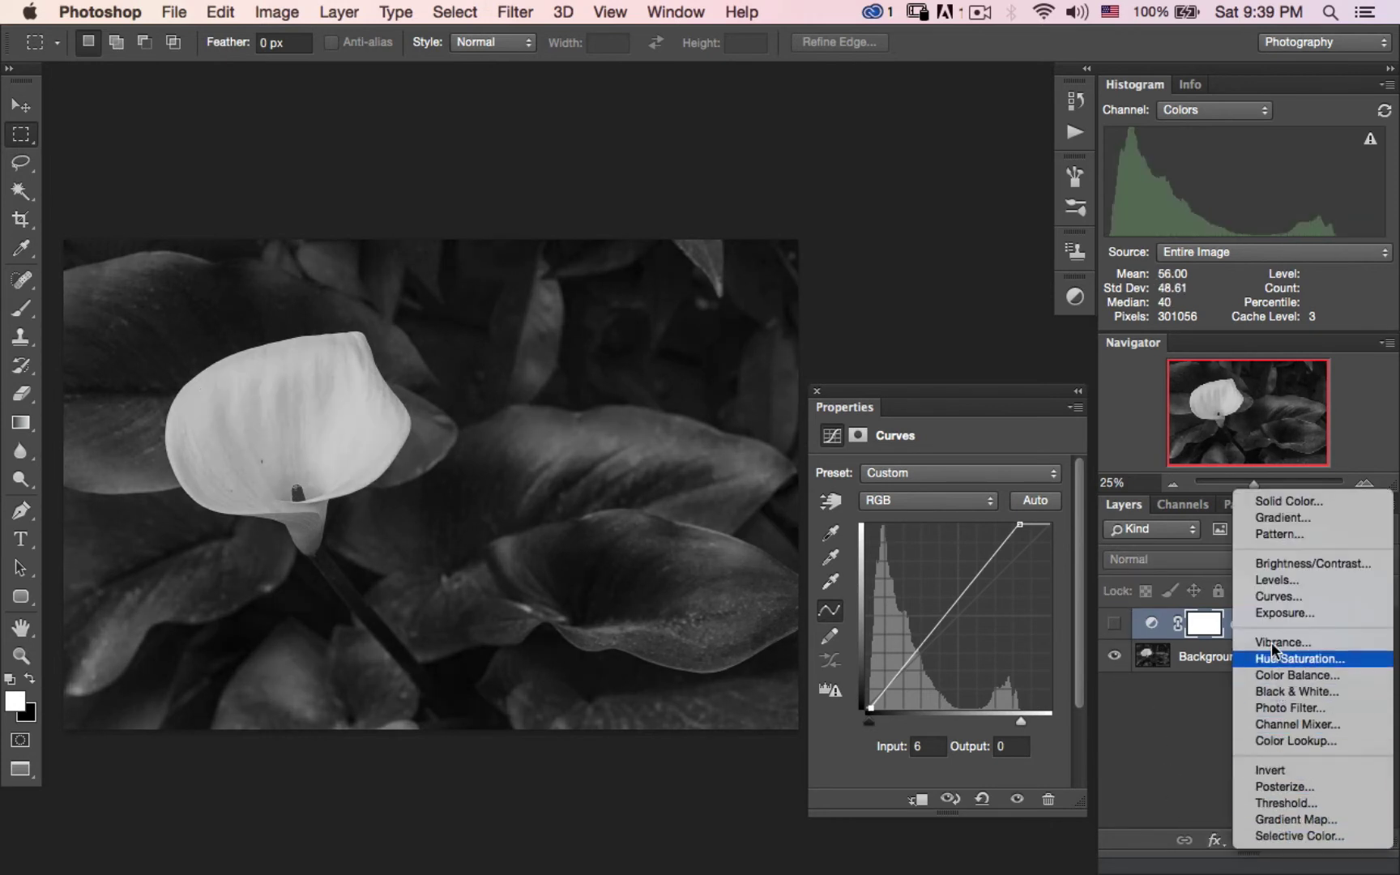
pyautogui.click(1278, 597)
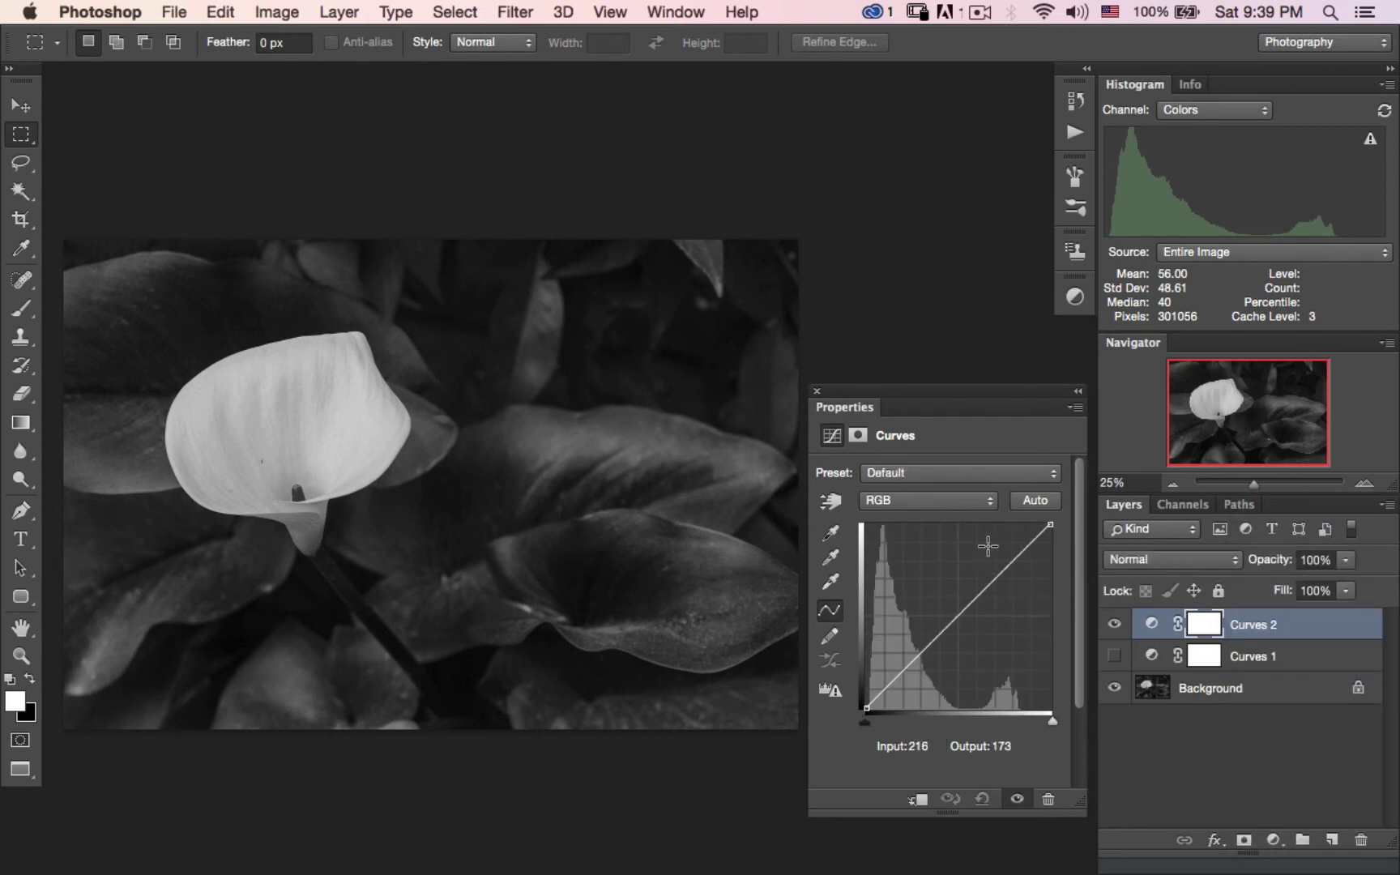
# Step: Try eyedropper sampling of the white point on the flower and black point in the dark background, compare before and after, and reset the second curve
pyautogui.click(832, 582)
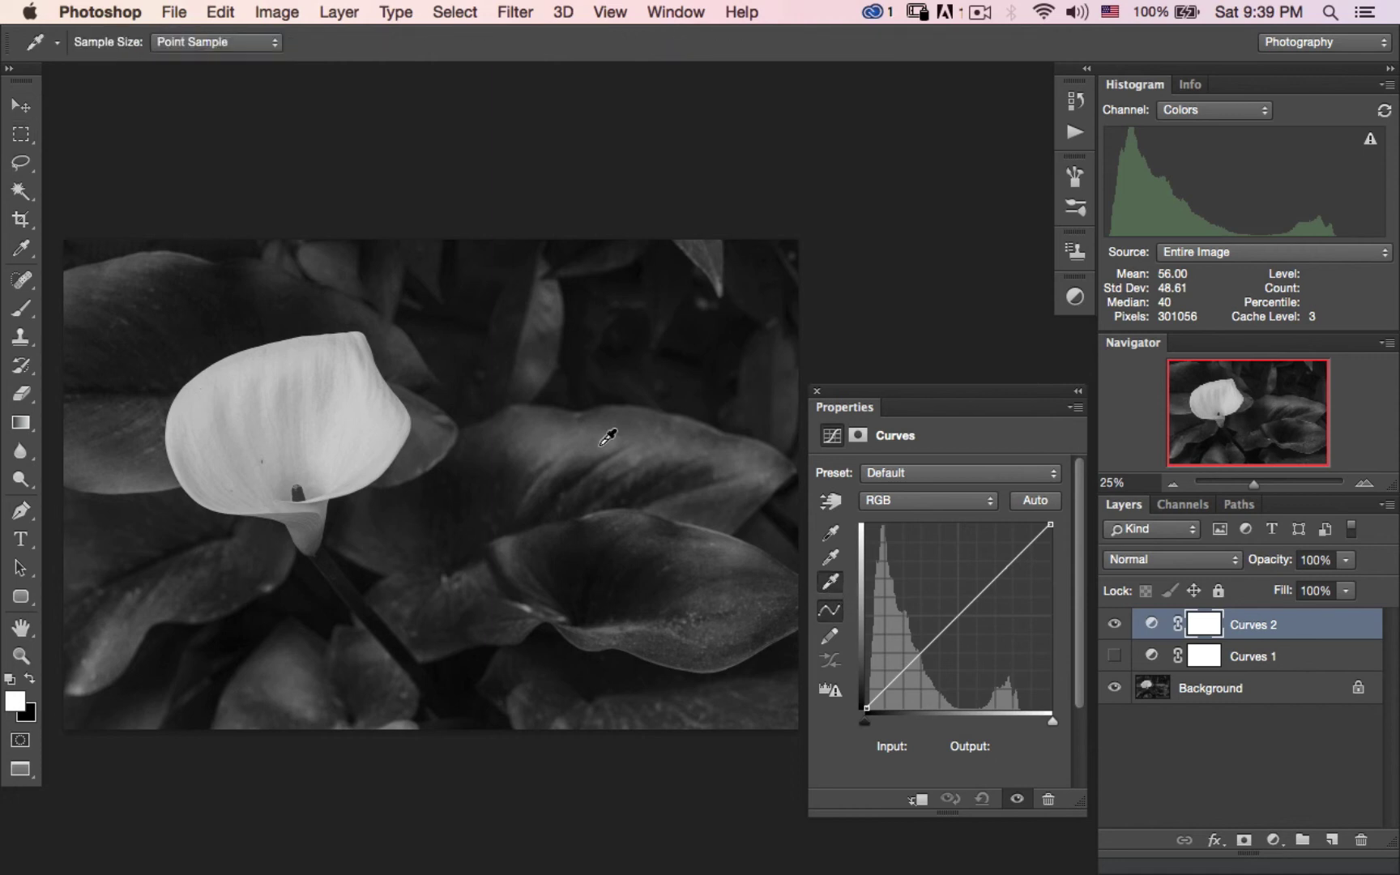
pyautogui.click(356, 386)
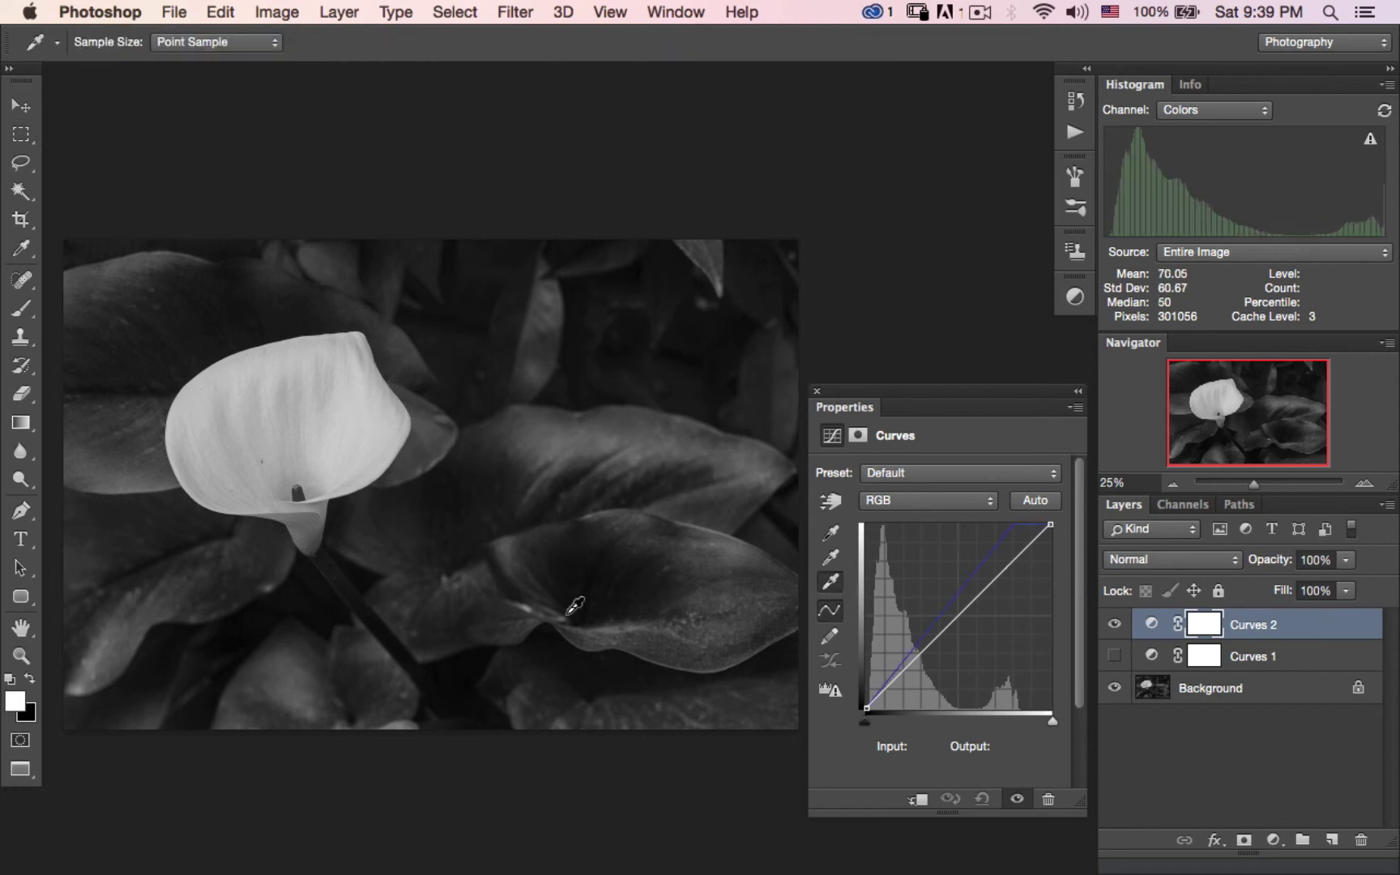
pyautogui.click(830, 533)
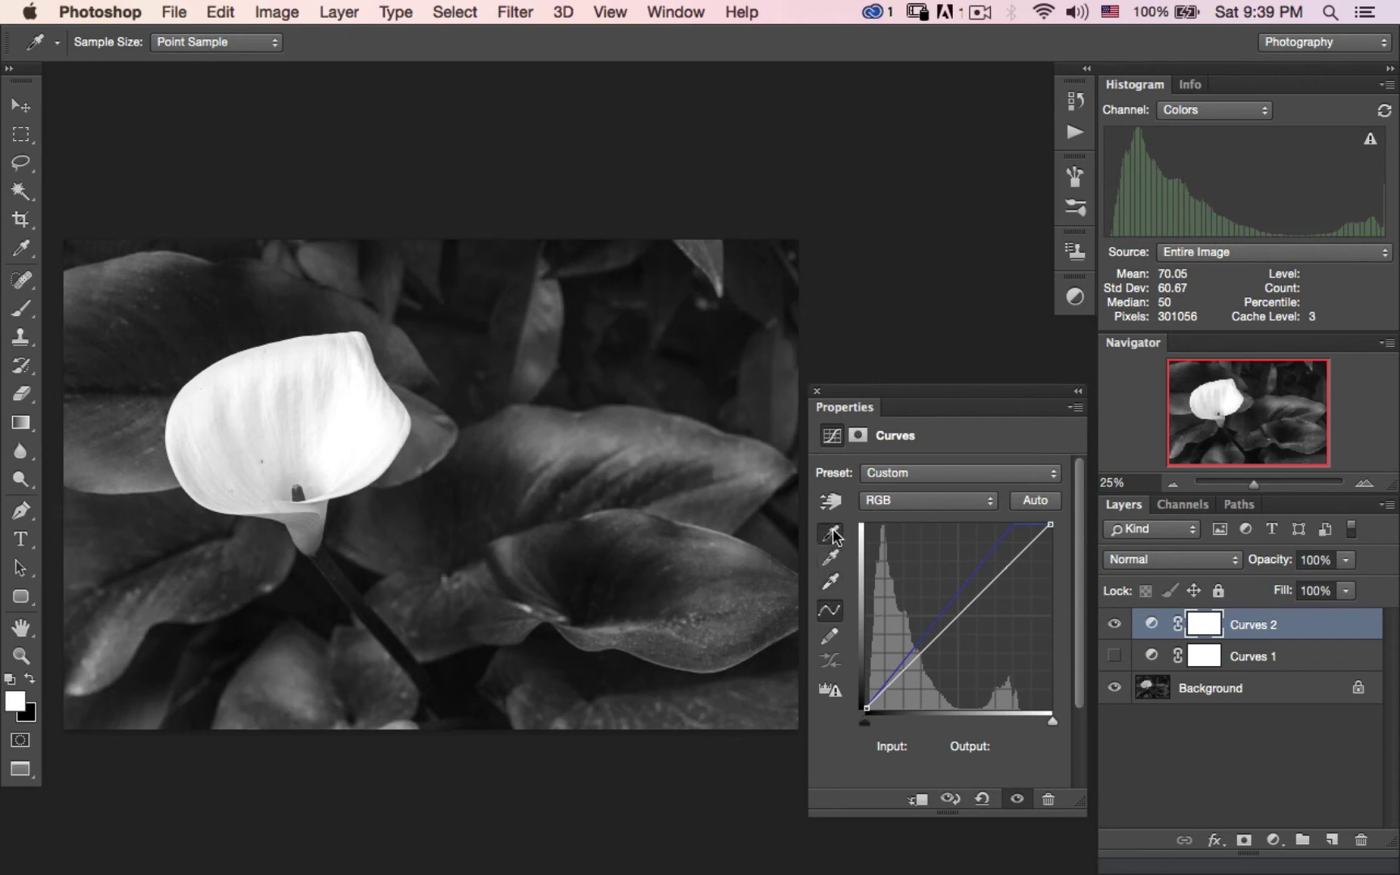
pyautogui.click(739, 322)
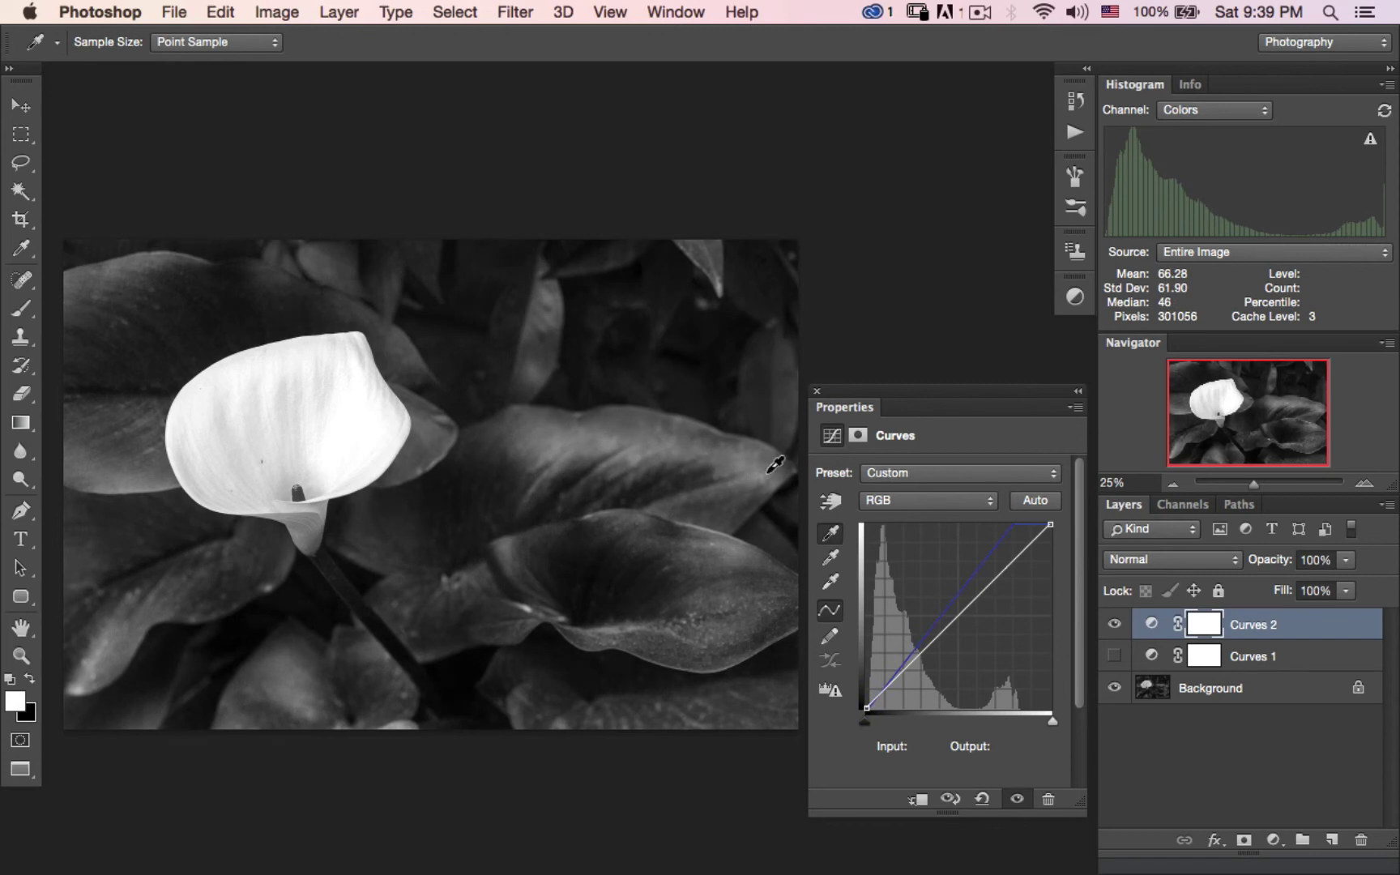
pyautogui.click(1115, 623)
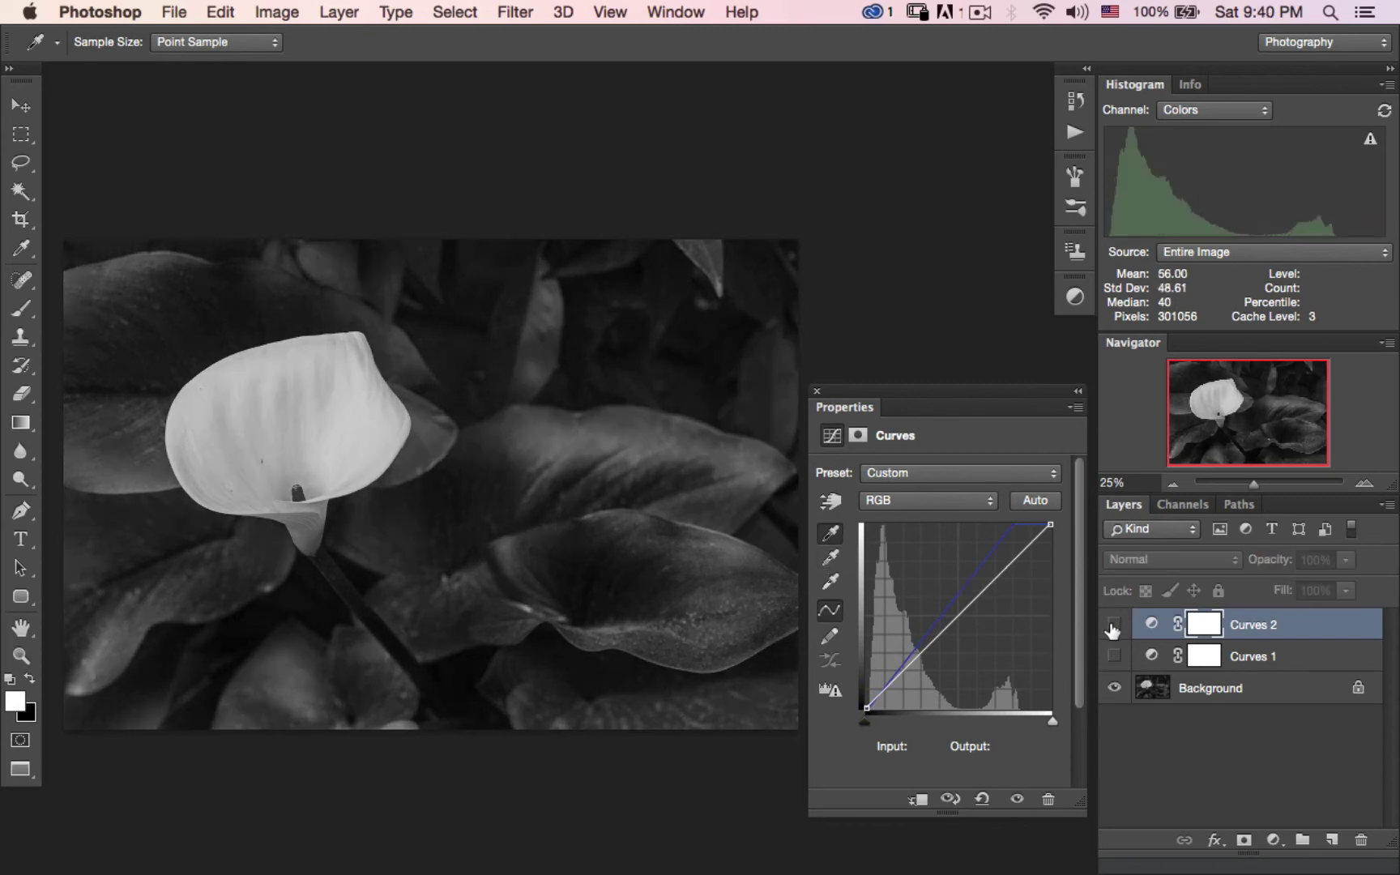
pyautogui.click(1114, 625)
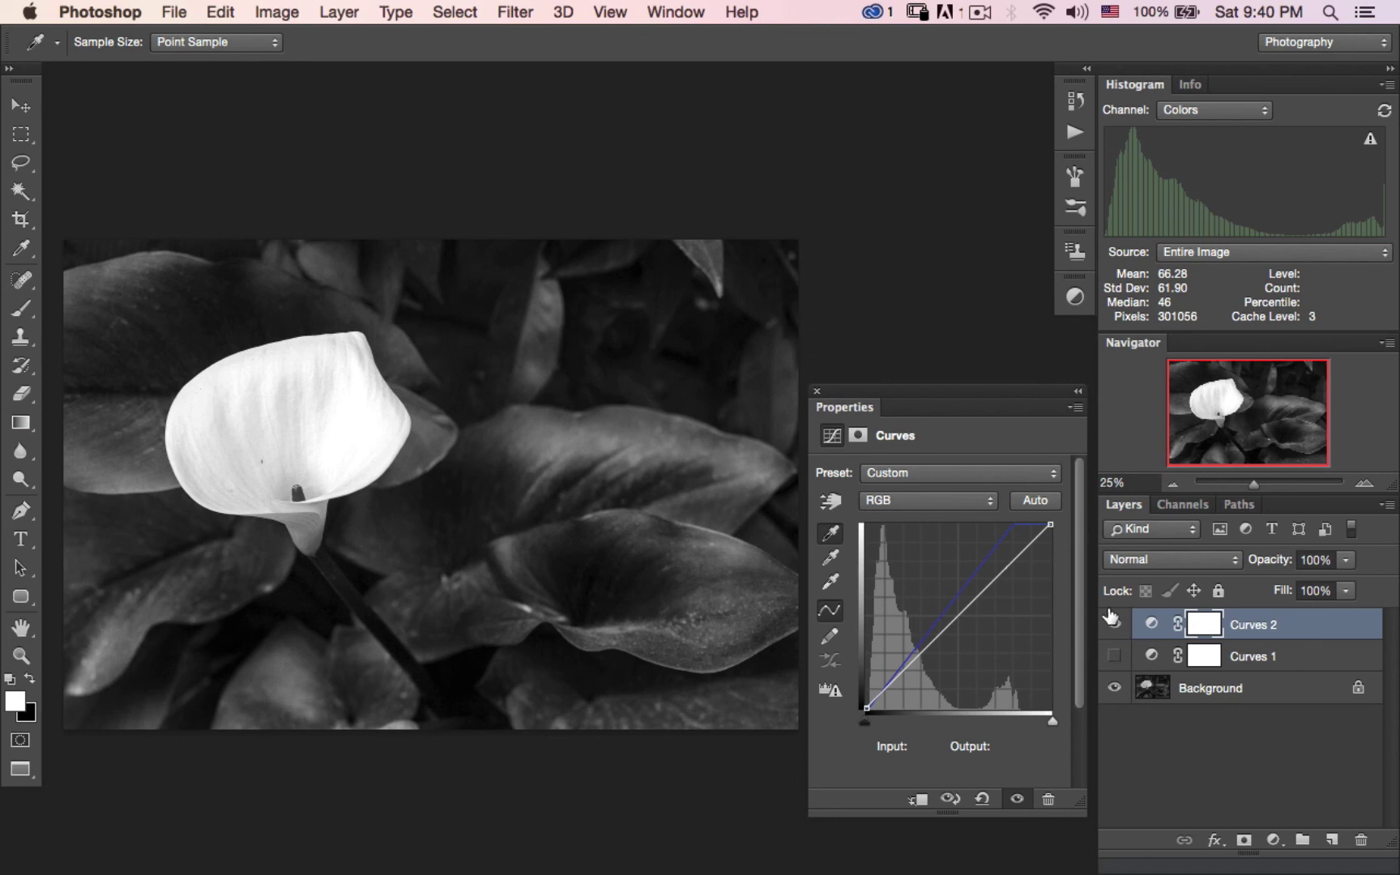
pyautogui.click(982, 798)
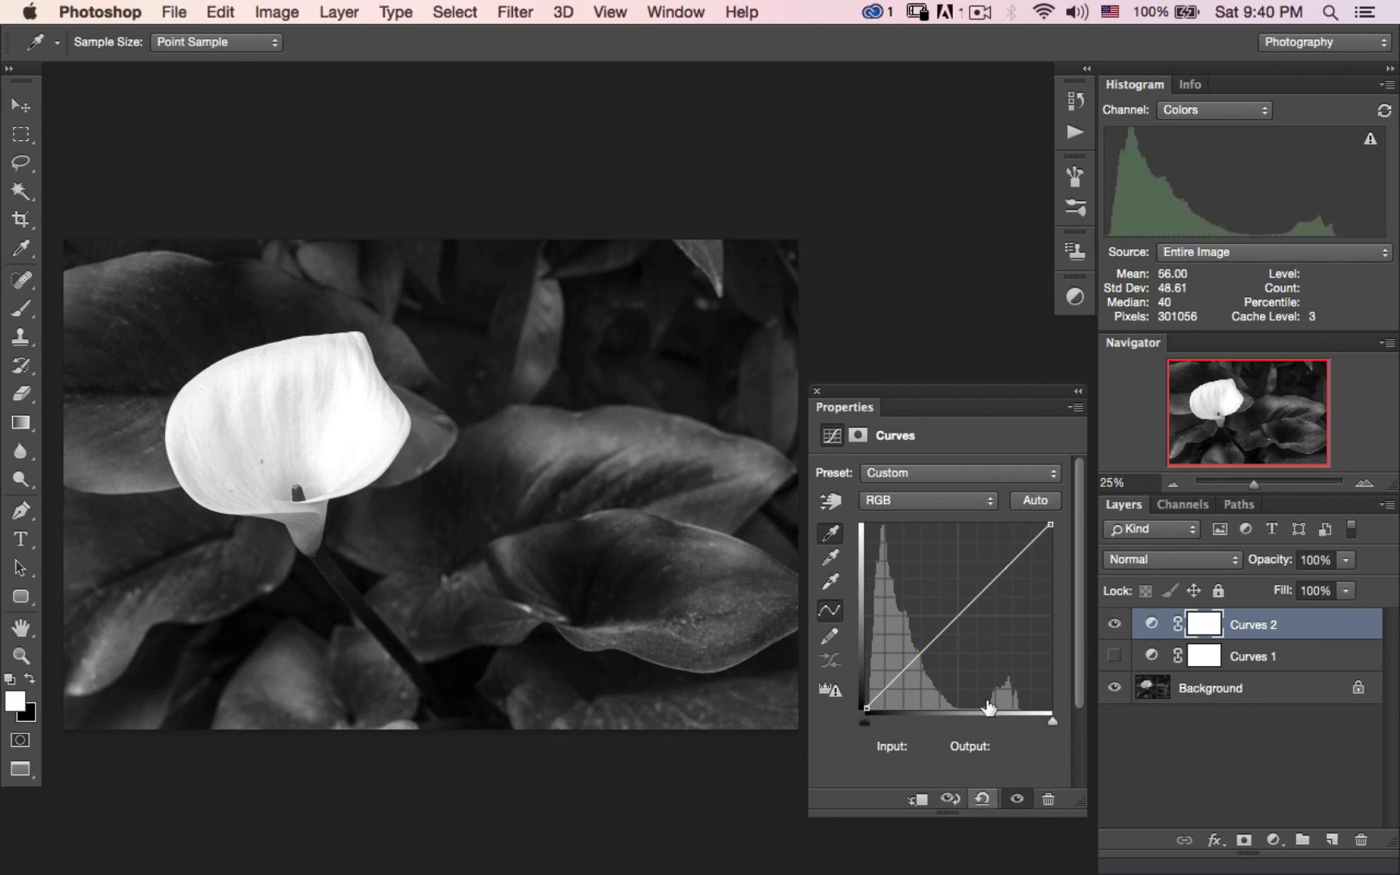
# Step: Show the Curves 1 layer again and darken the midtones on the second curve with a point at input 134, output 124
pyautogui.click(1114, 655)
pyautogui.click(830, 501)
pyautogui.click(559, 456)
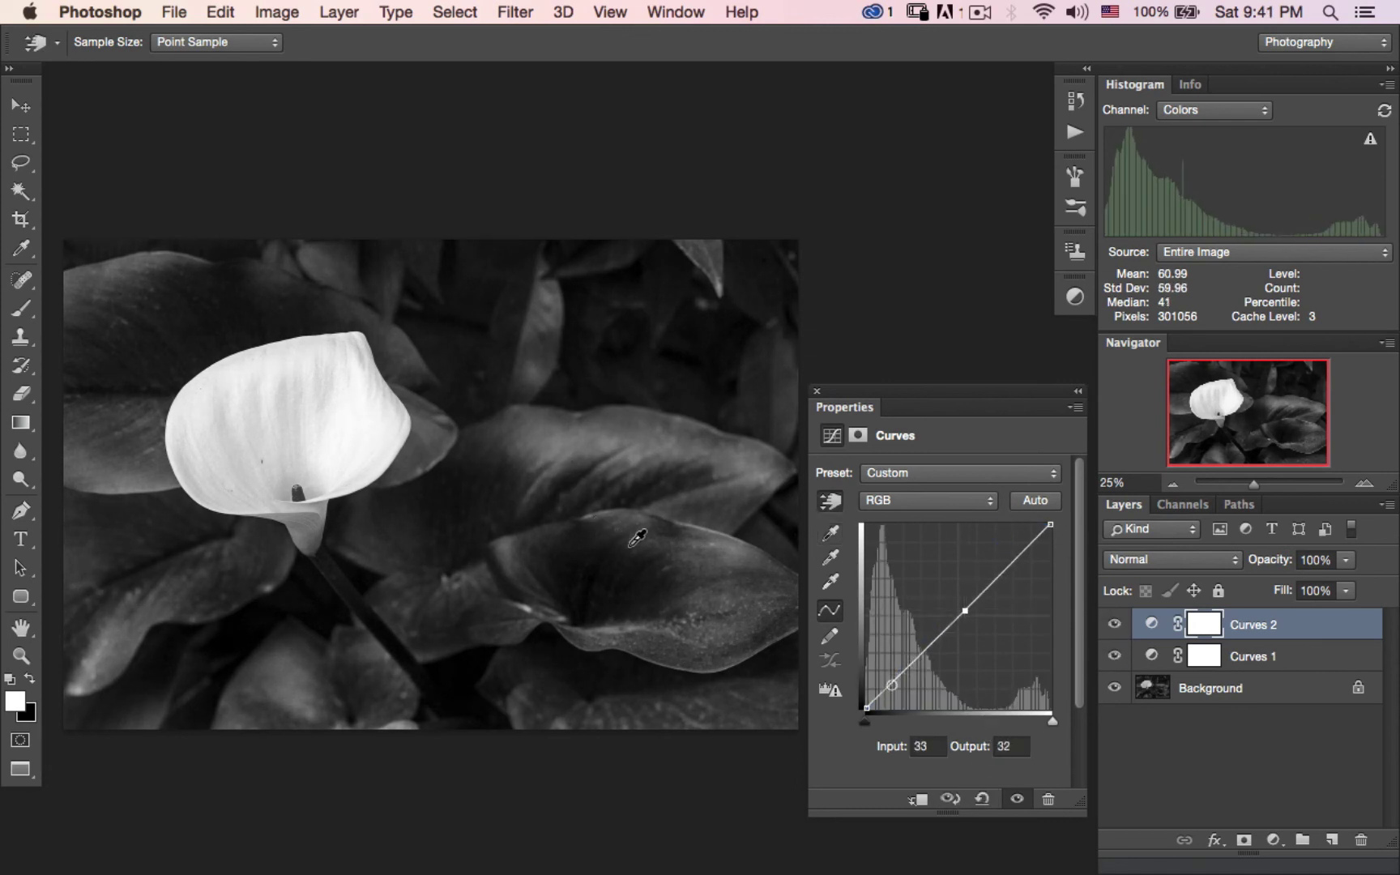
pyautogui.moveTo(964, 610); pyautogui.dragTo(957, 610)
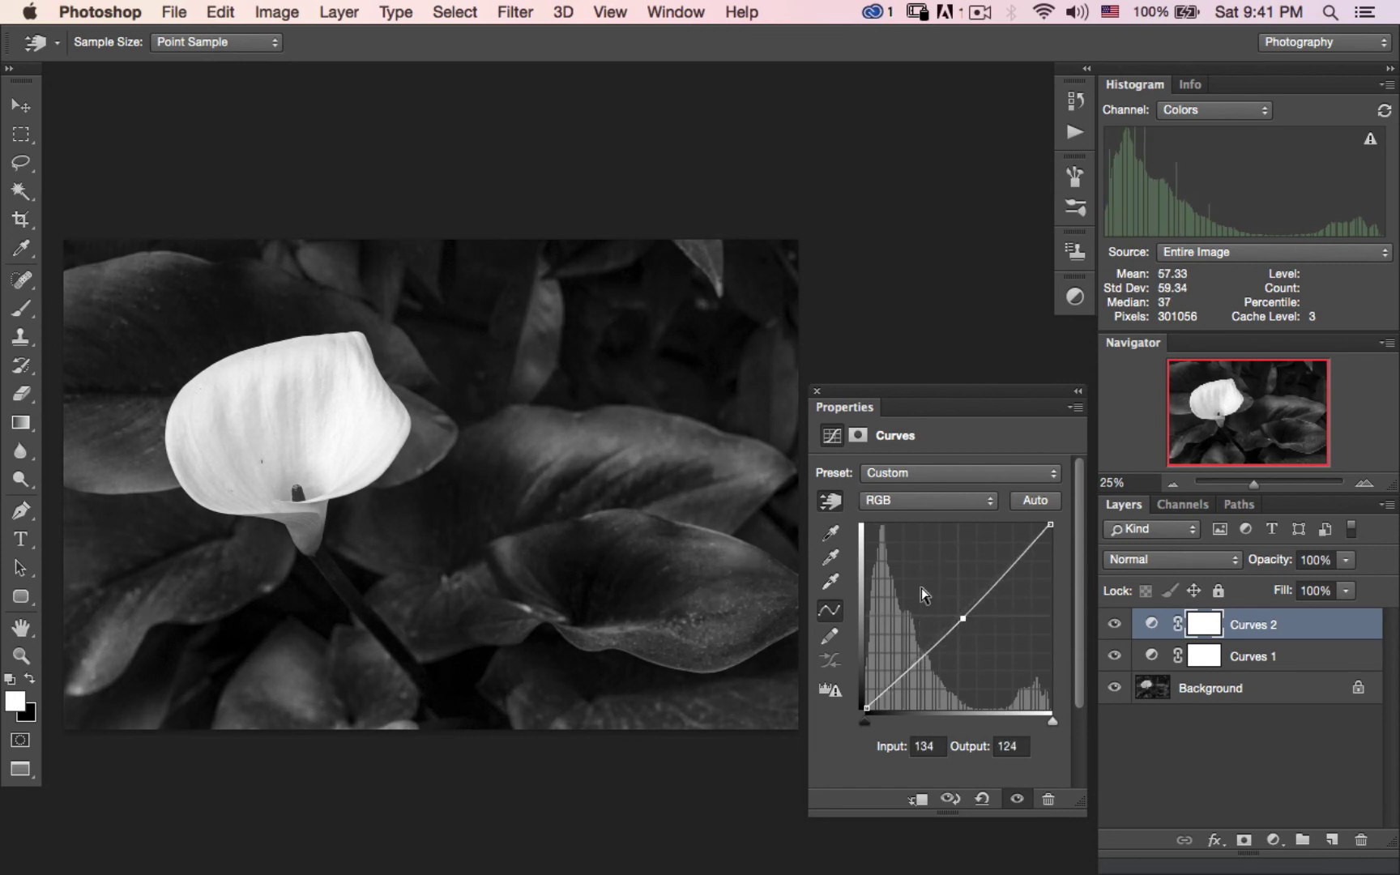